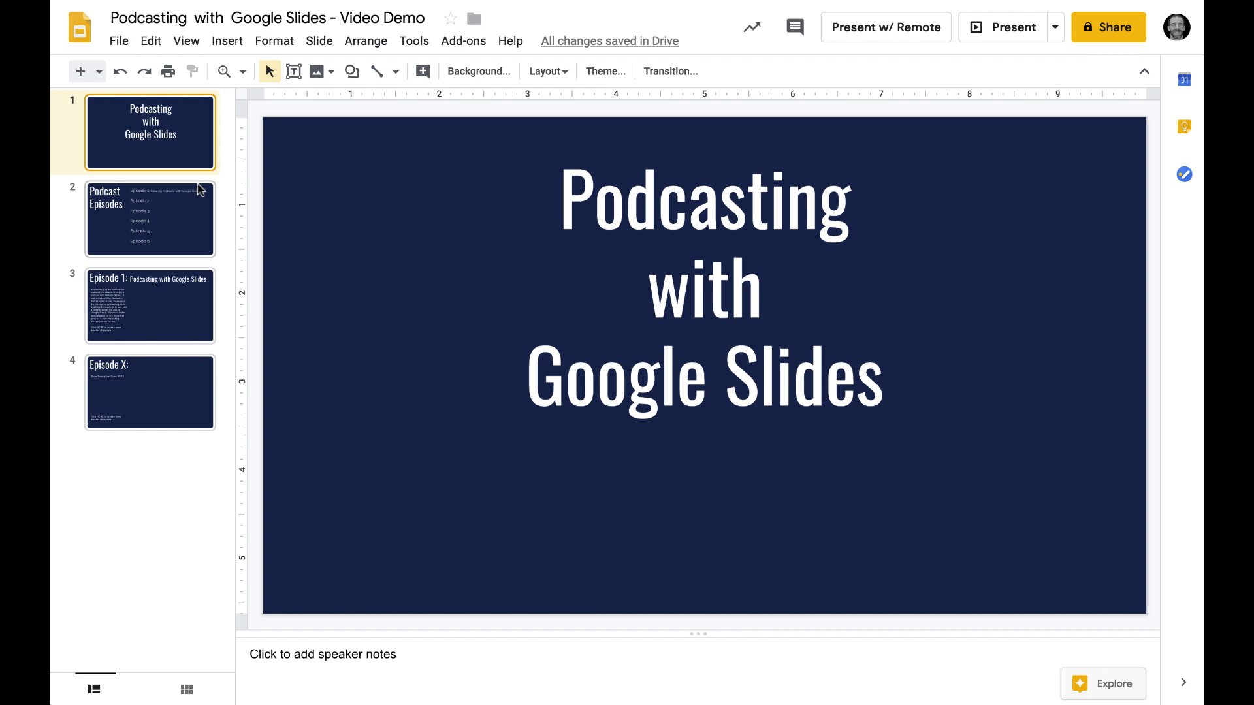
Review the episode list on the Podcast Episodes slide, then the Episode 1 summary text on slide 3.
left_click(161, 225)
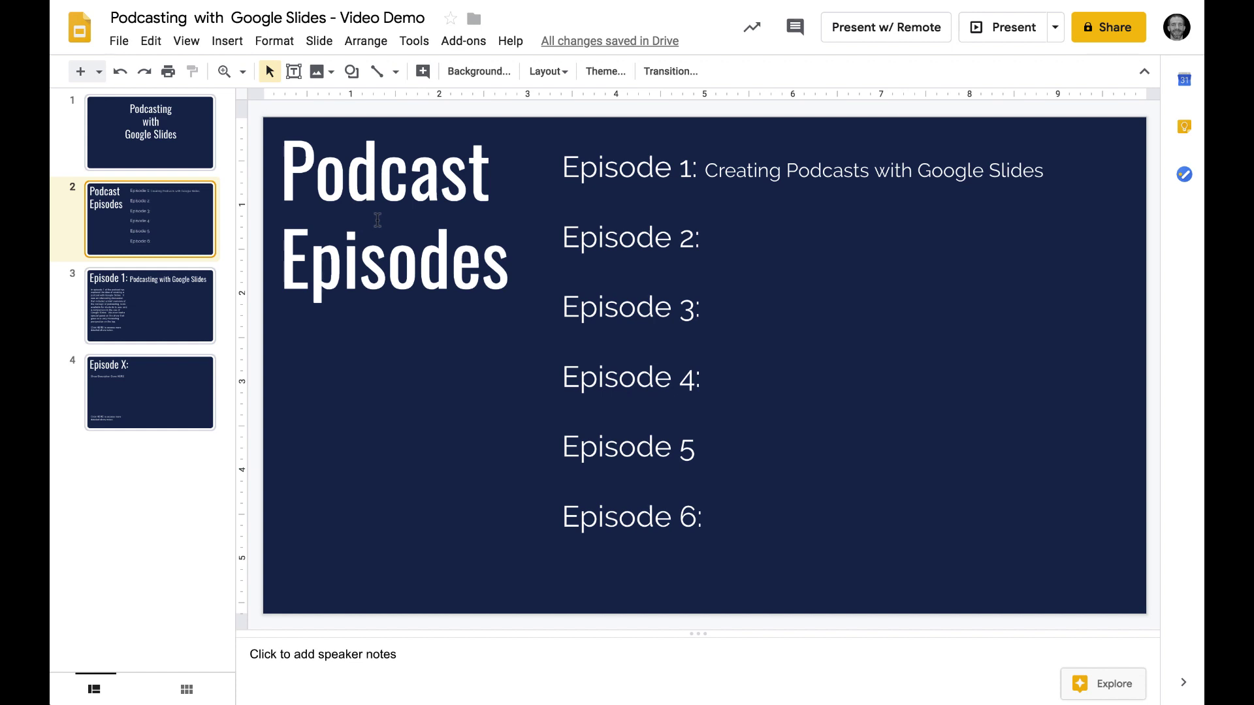
left_click(637, 171)
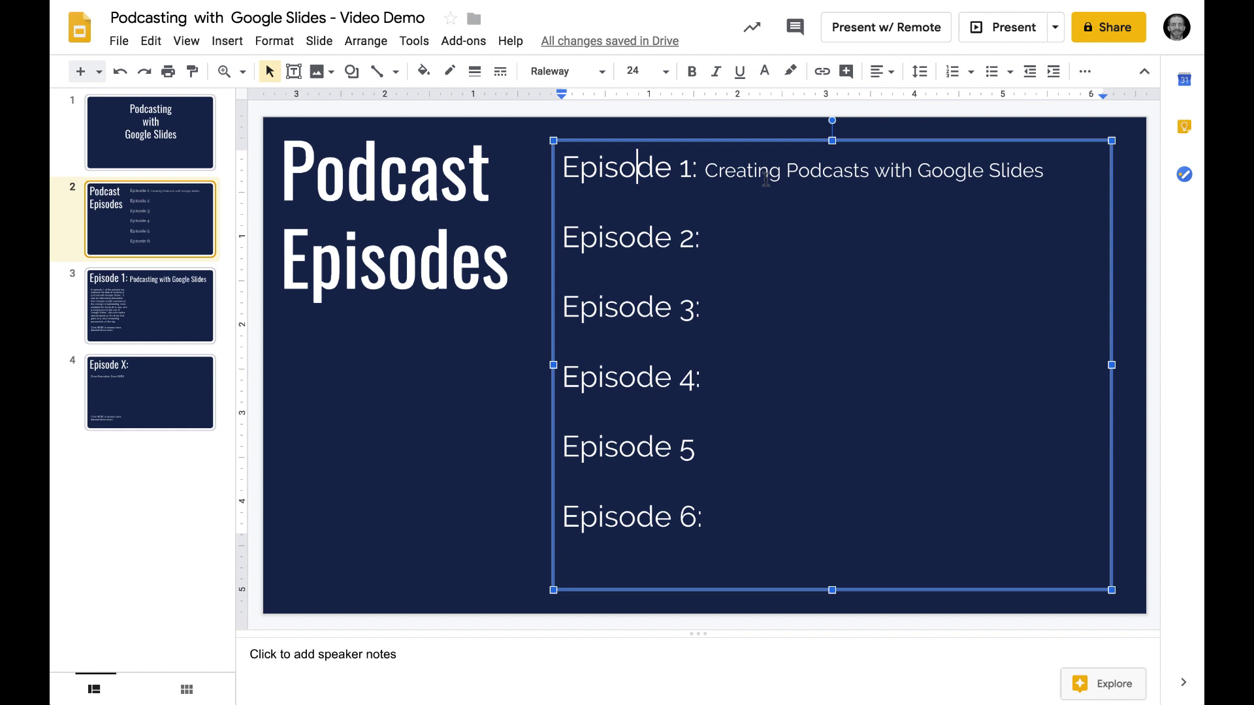
left_click(148, 330)
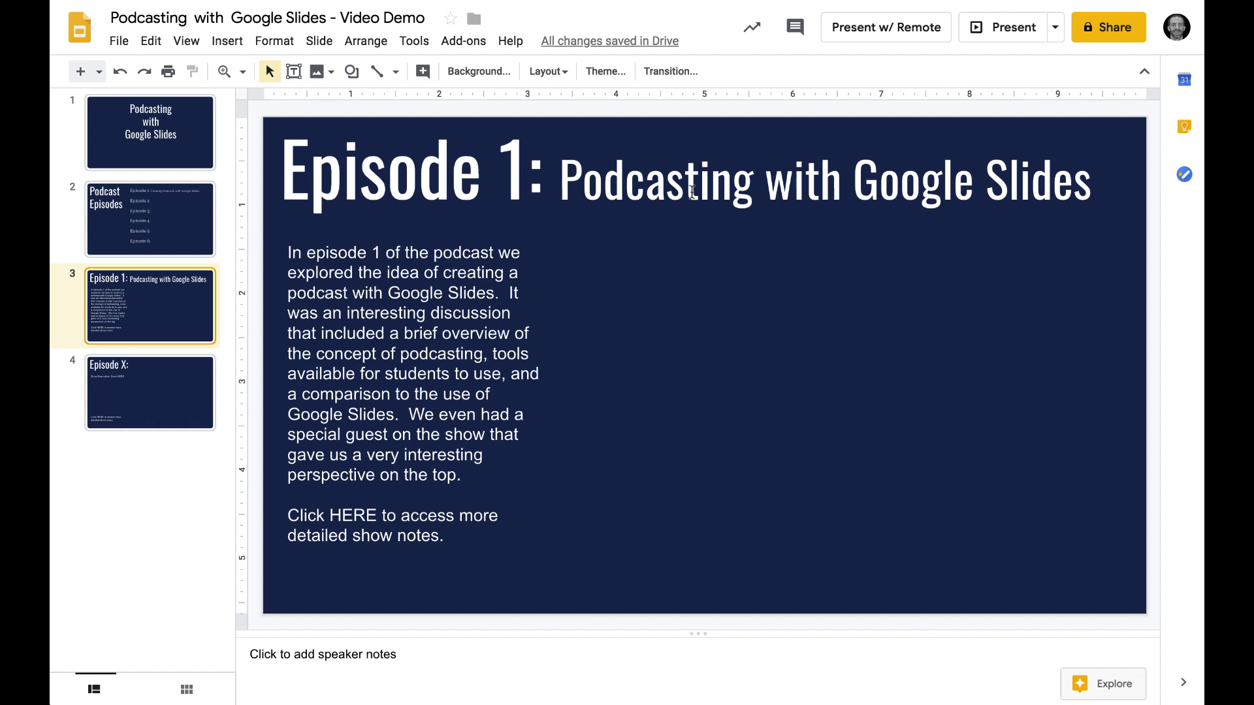
left_click(399, 335)
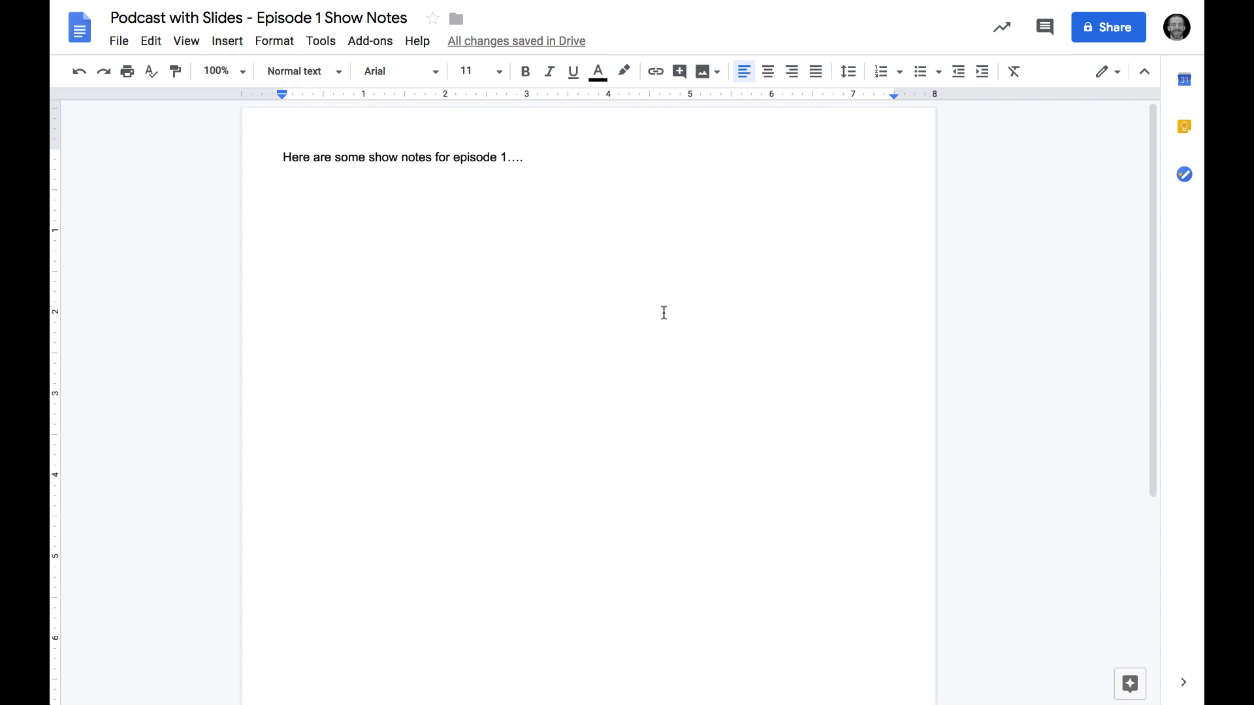
Change the Episode 1 Show Notes link sharing to 'On – Anyone with the link' can view.
left_click(1107, 27)
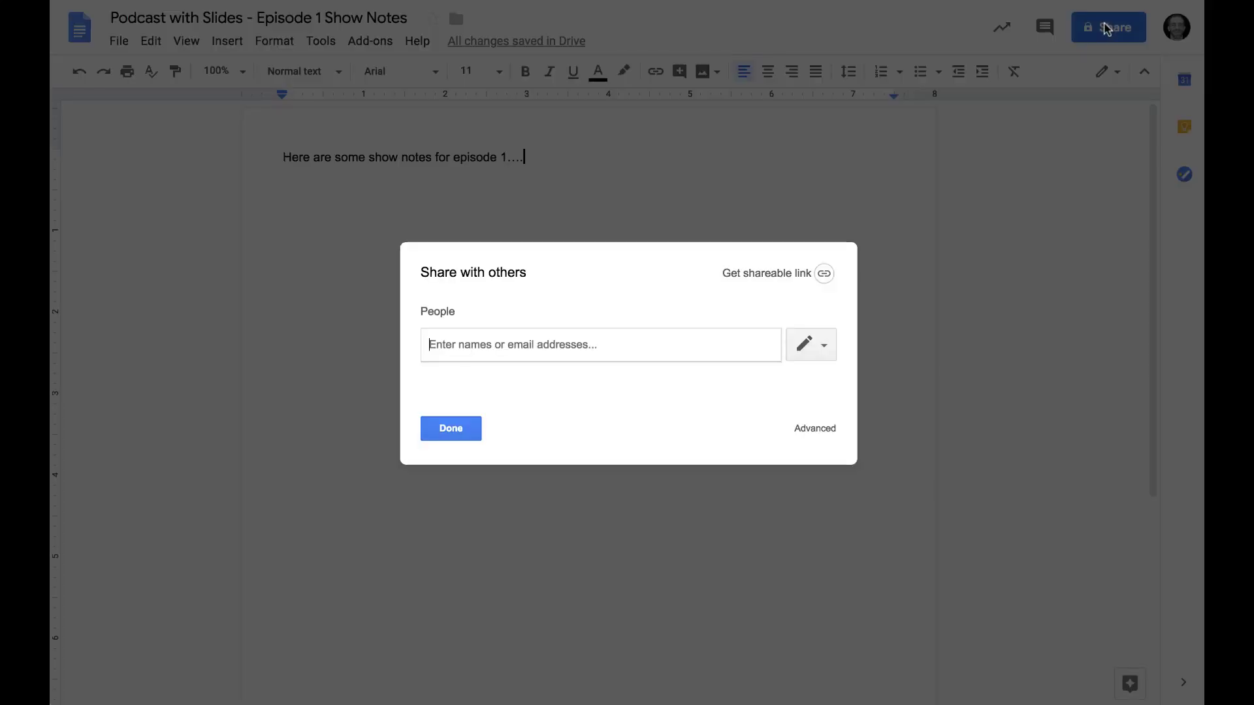
left_click(814, 431)
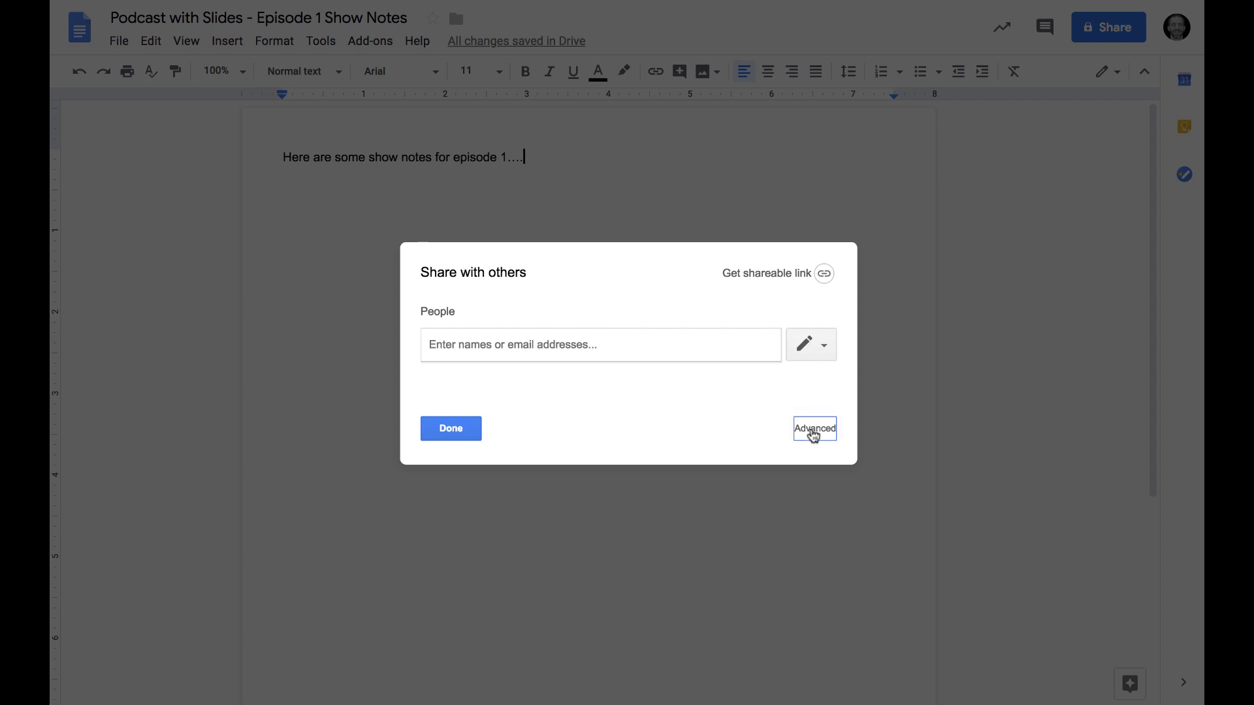
left_click(797, 265)
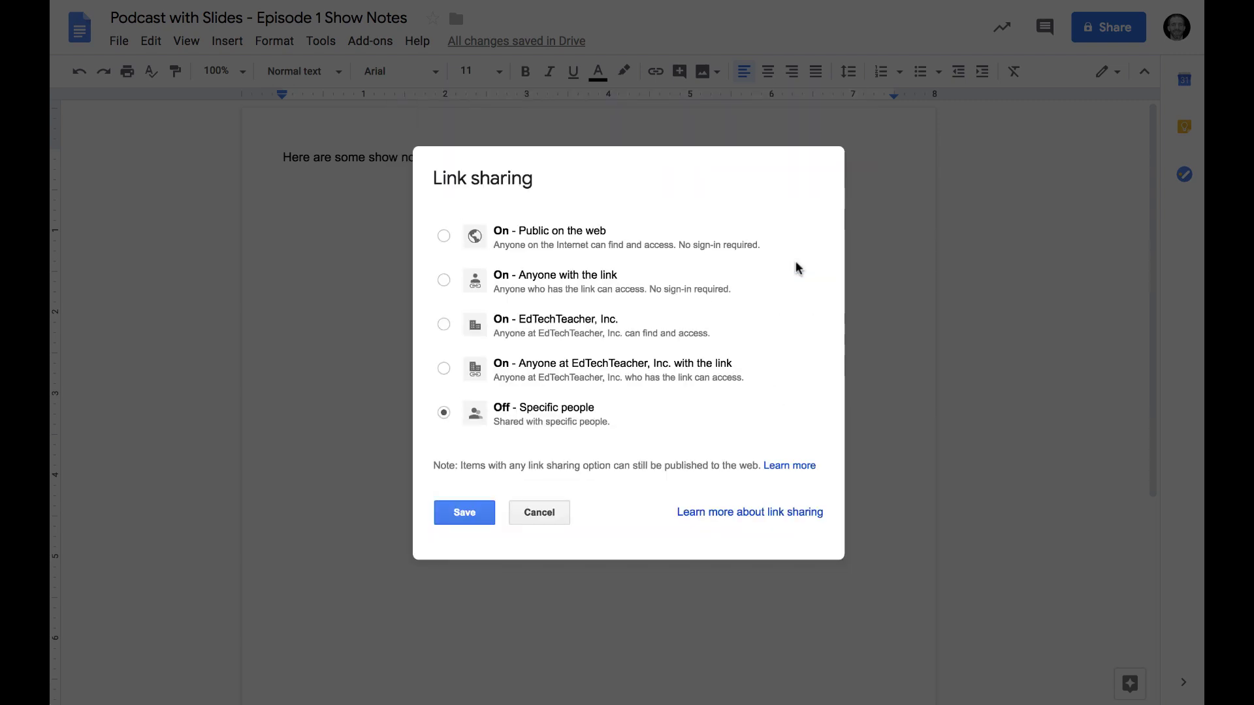
left_click(444, 279)
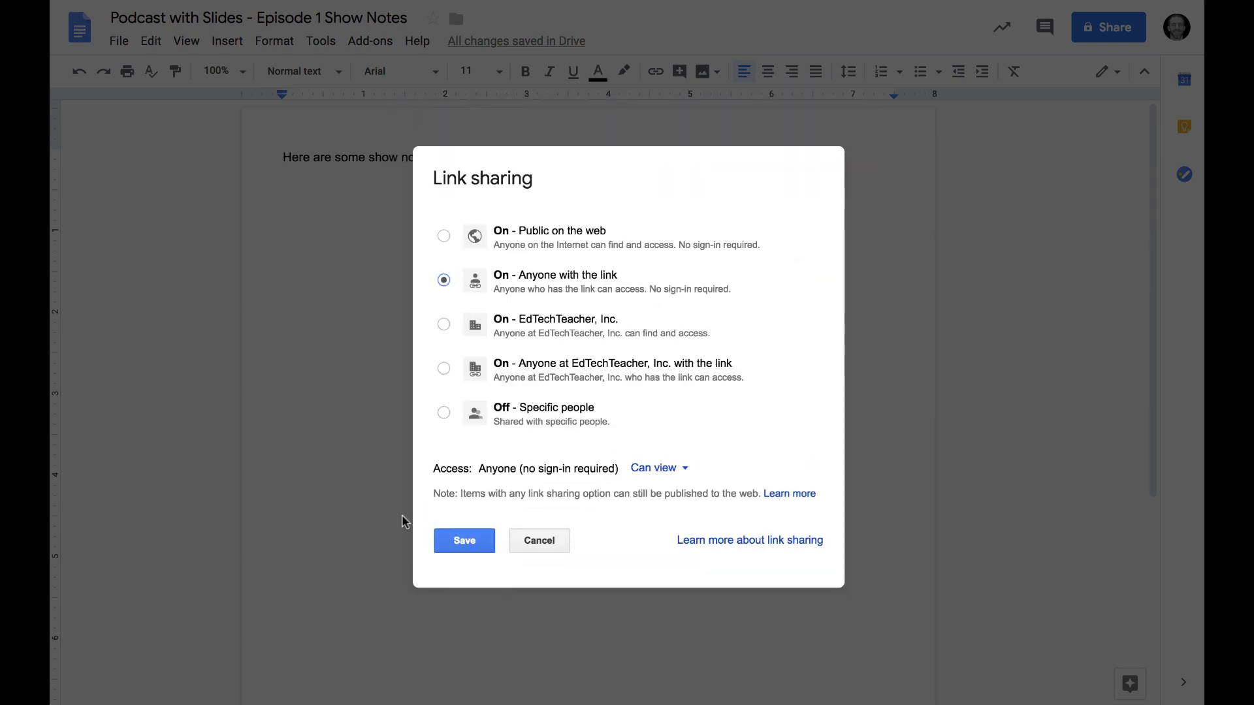
left_click(464, 541)
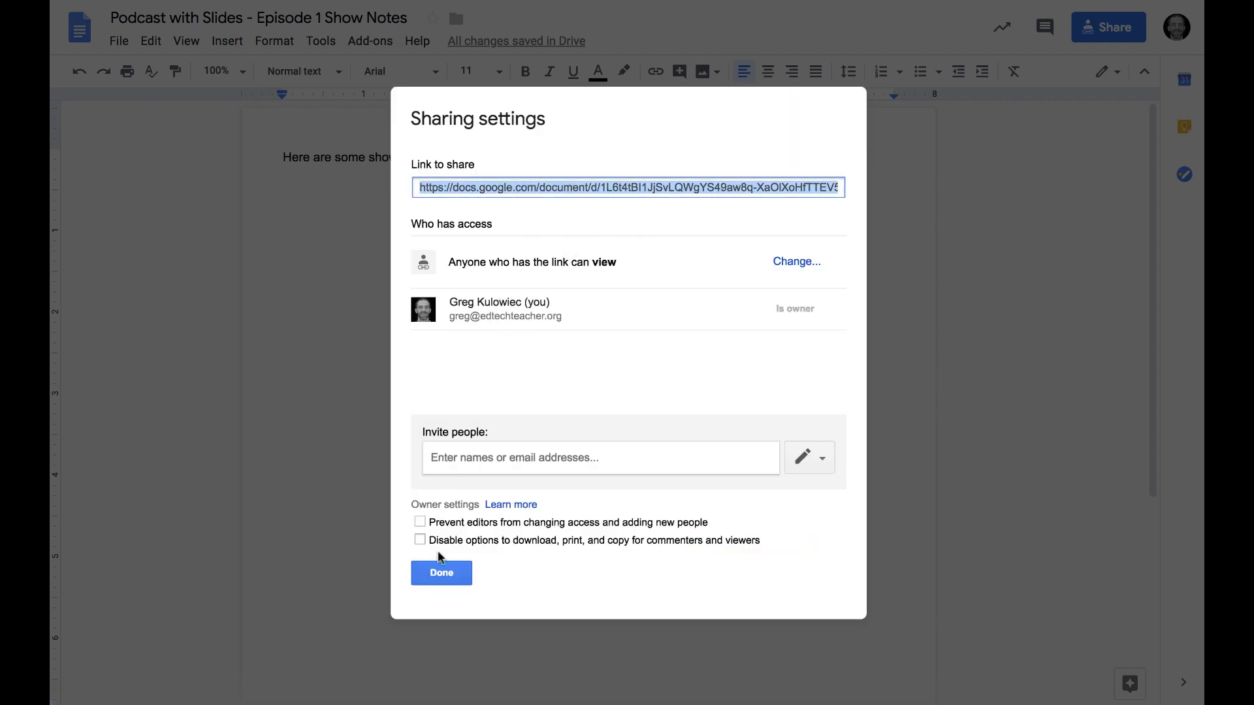
left_click(439, 575)
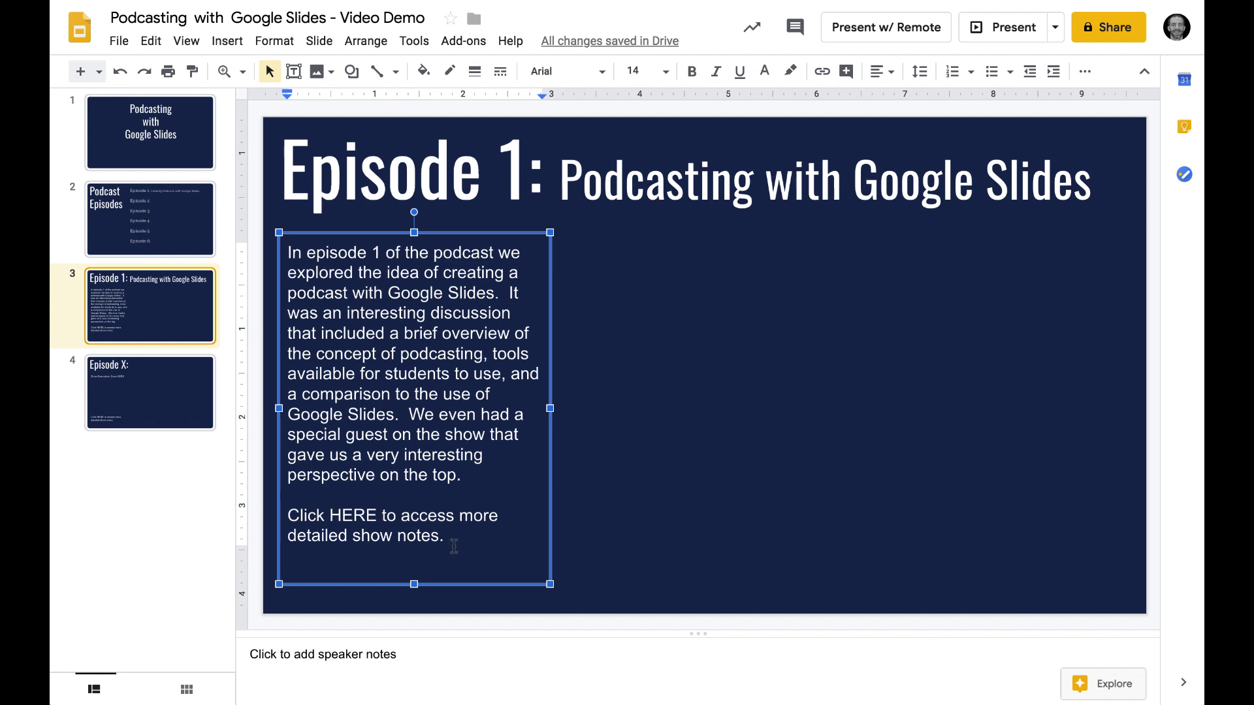
Select the words 'Click HERE' in the show notes sentence on the Episode 1 slide.
left_click_drag(447, 536, 287, 513)
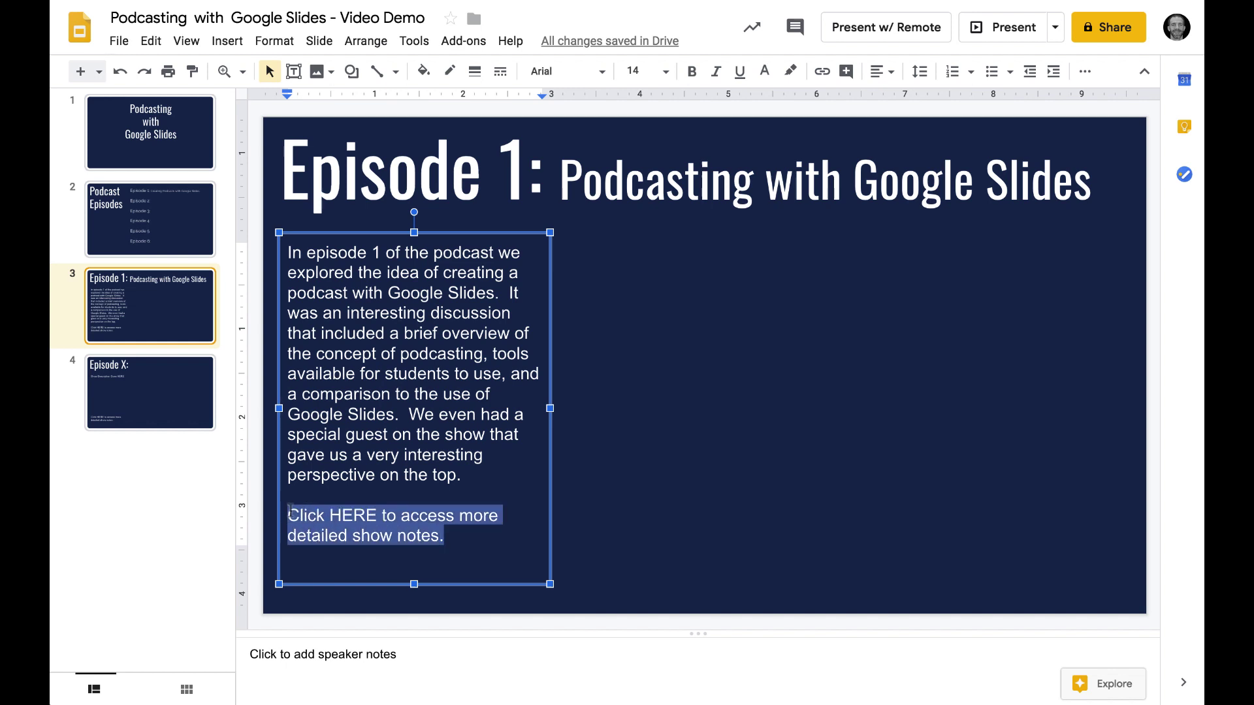
left_click(287, 513)
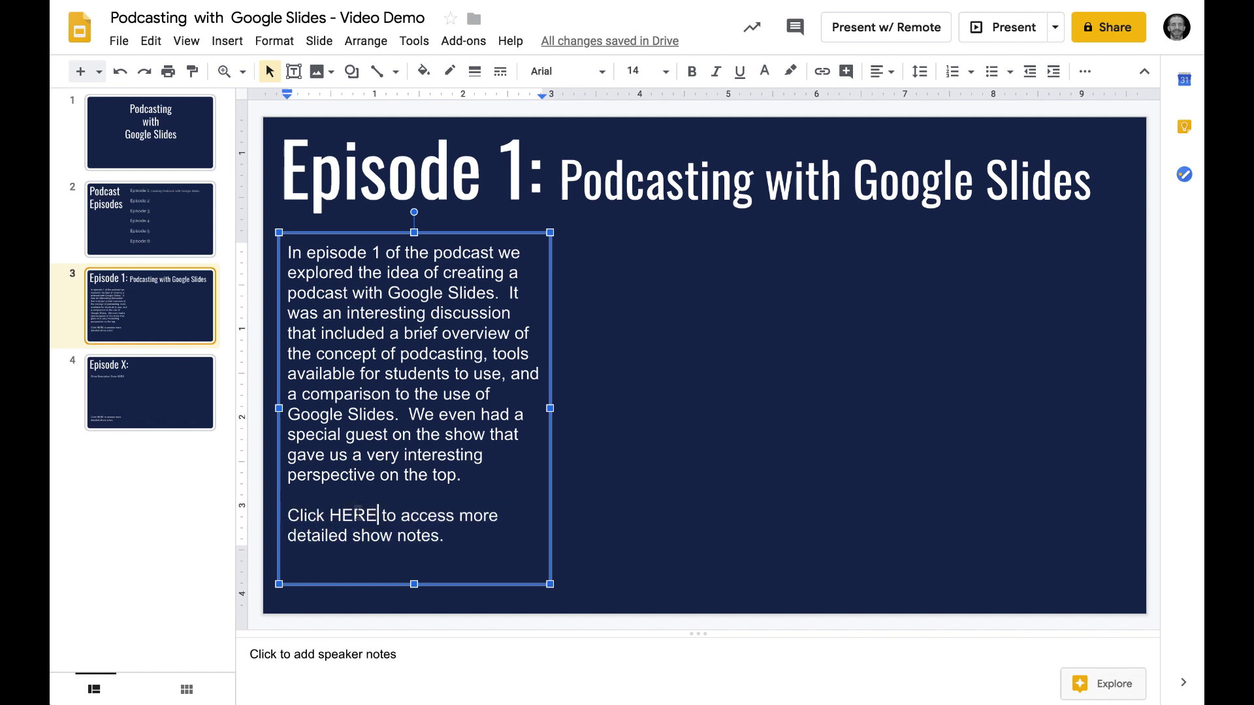
left_click_drag(378, 516, 288, 516)
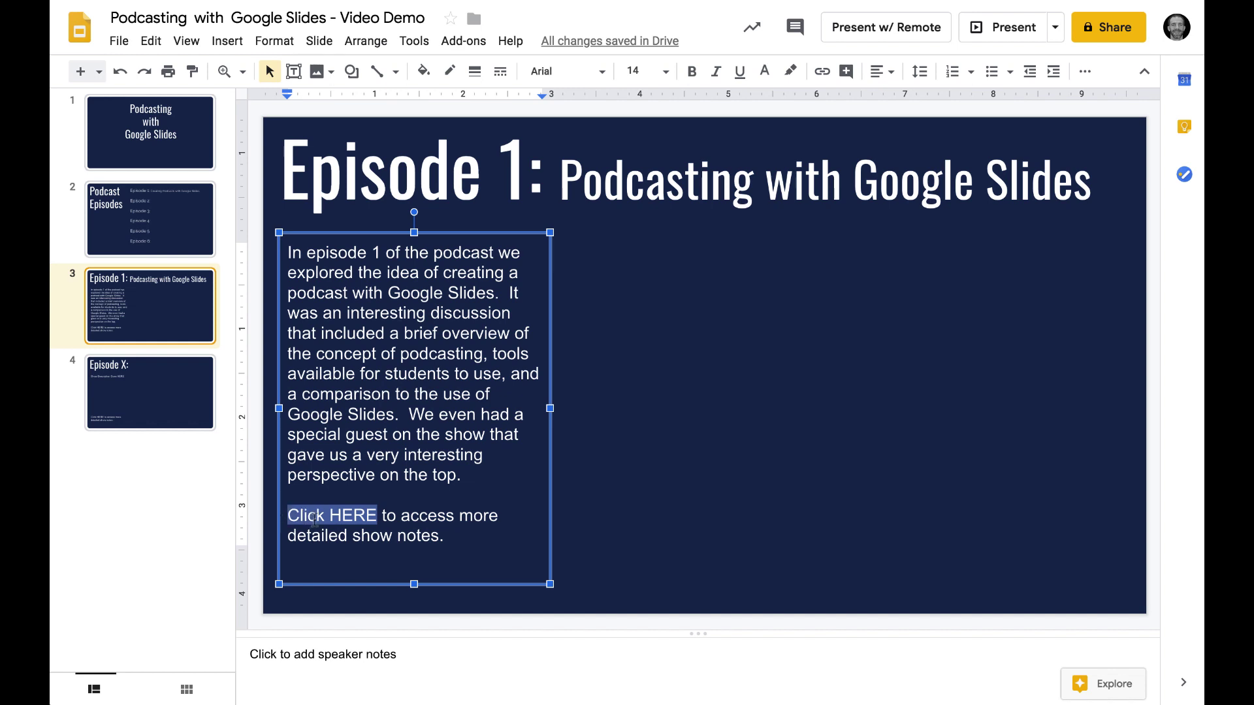
key("Page_Up")
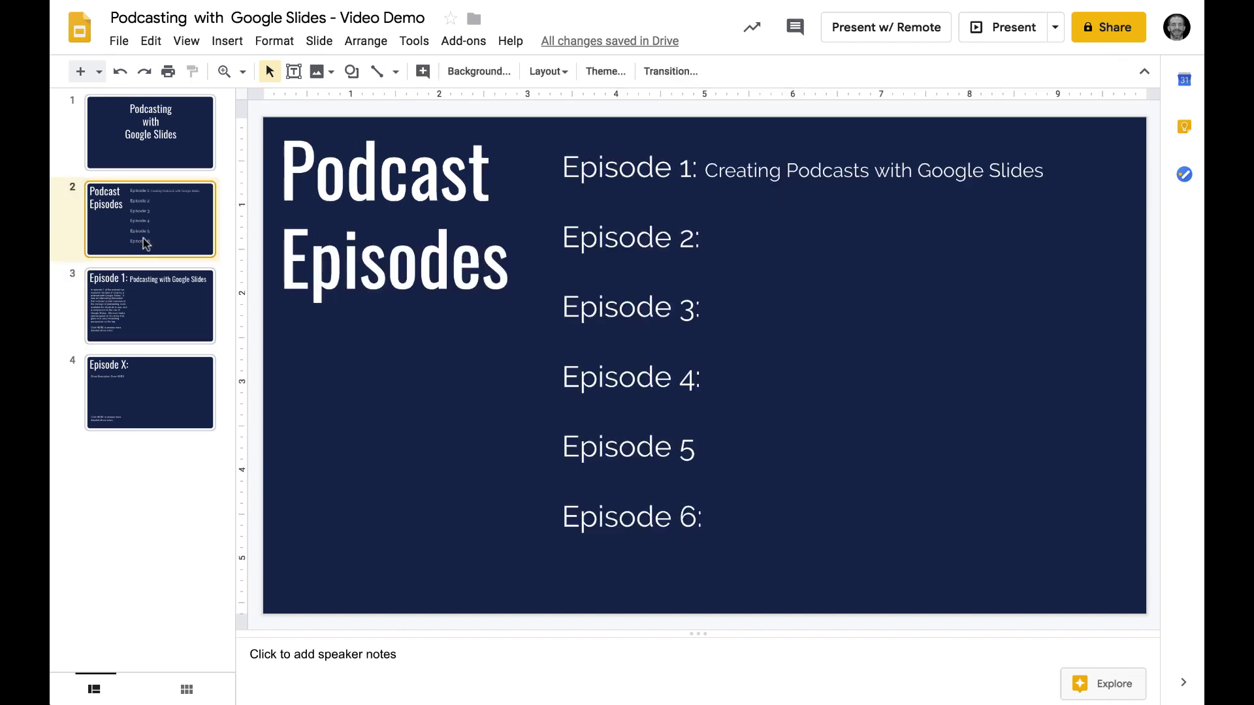
left_click(149, 318)
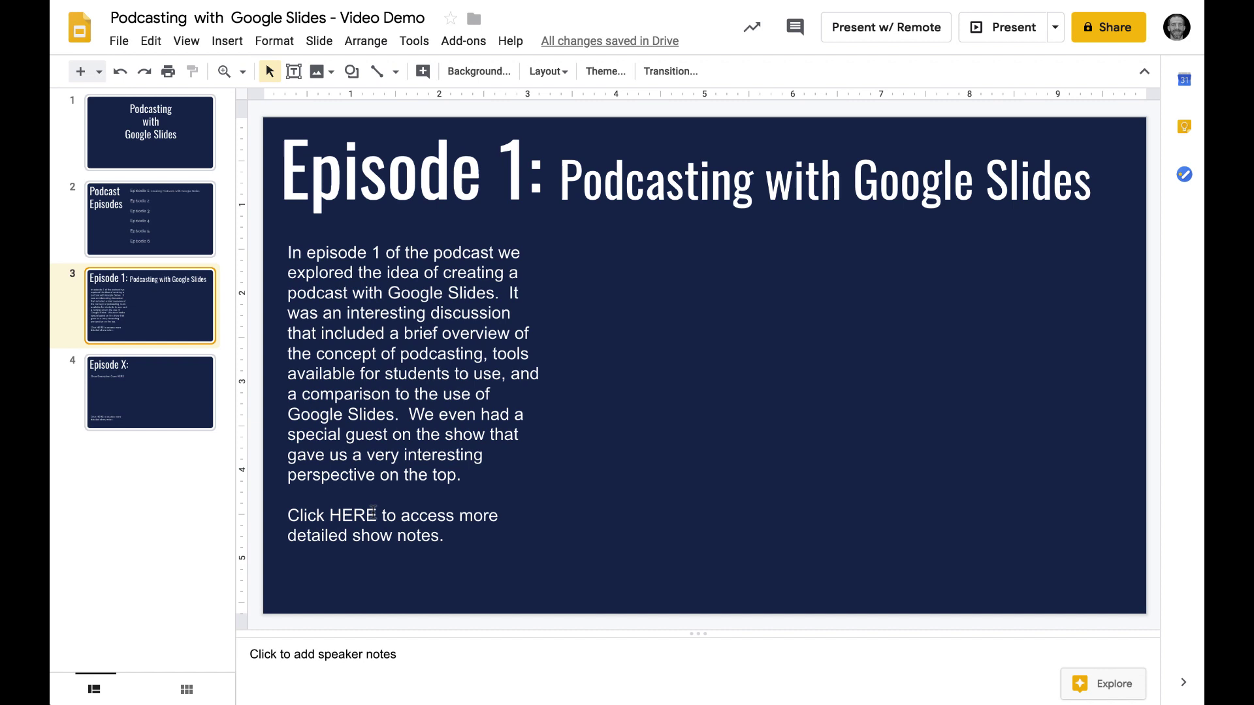
Link 'Click HERE' to the pasted show notes document URL.
double_click(369, 515)
left_click_drag(301, 508, 287, 515)
right_click(319, 509)
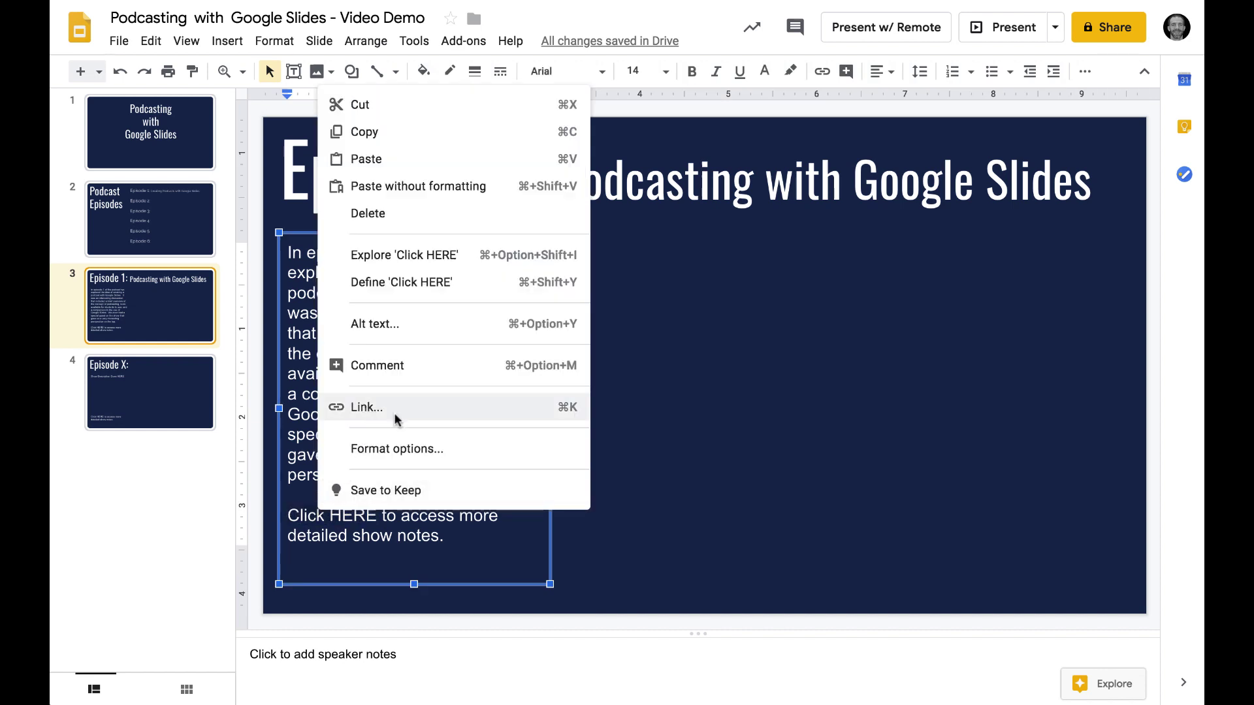
left_click(666, 446)
left_click_drag(378, 516, 287, 513)
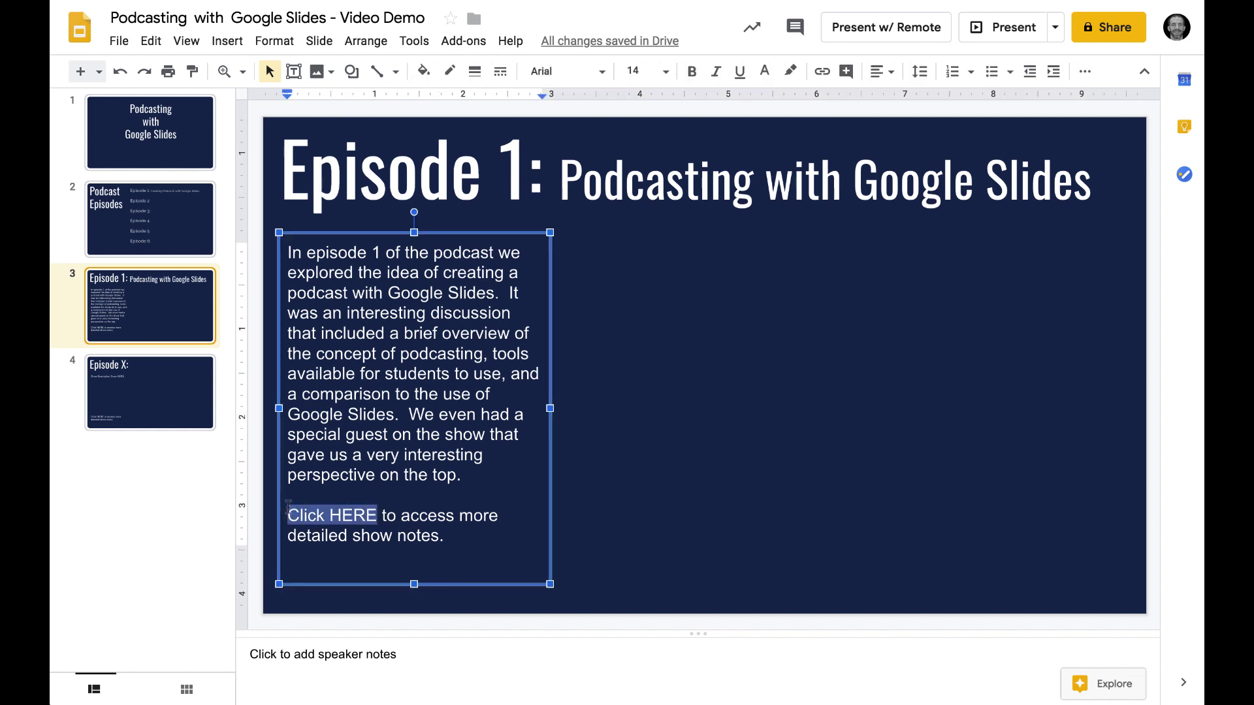
left_click(822, 72)
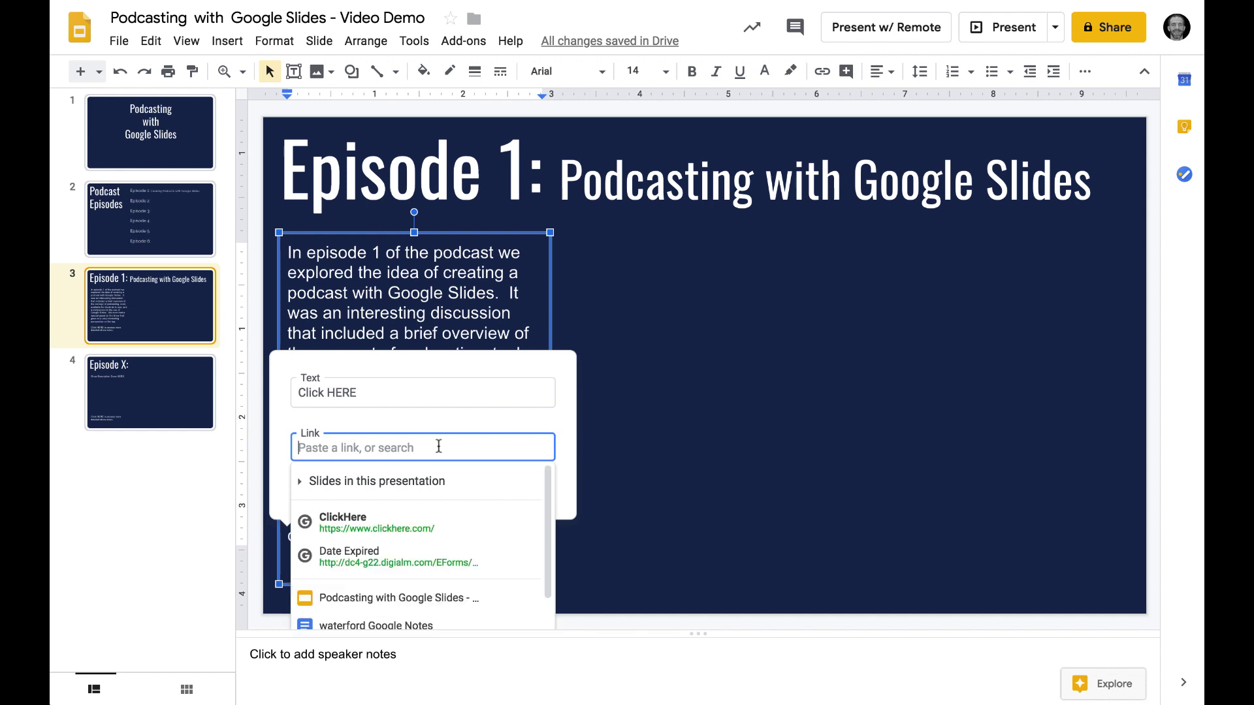
key("ctrl+v")
left_click(519, 490)
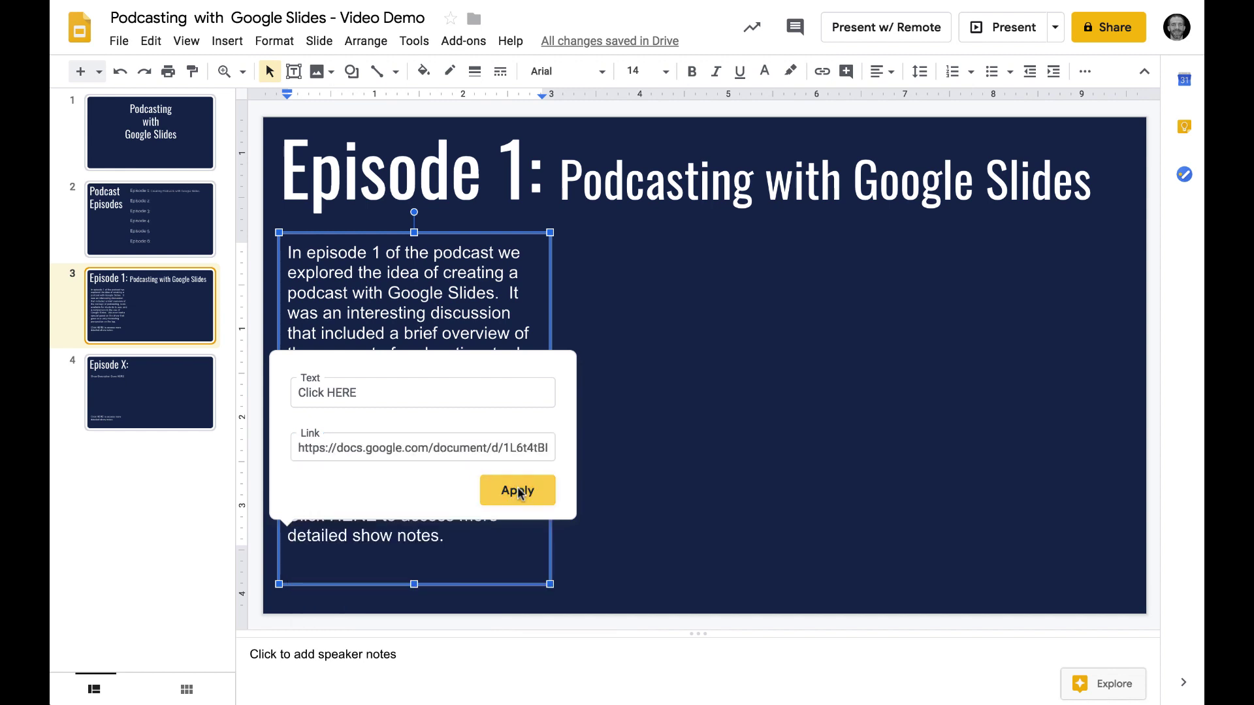
left_click(663, 484)
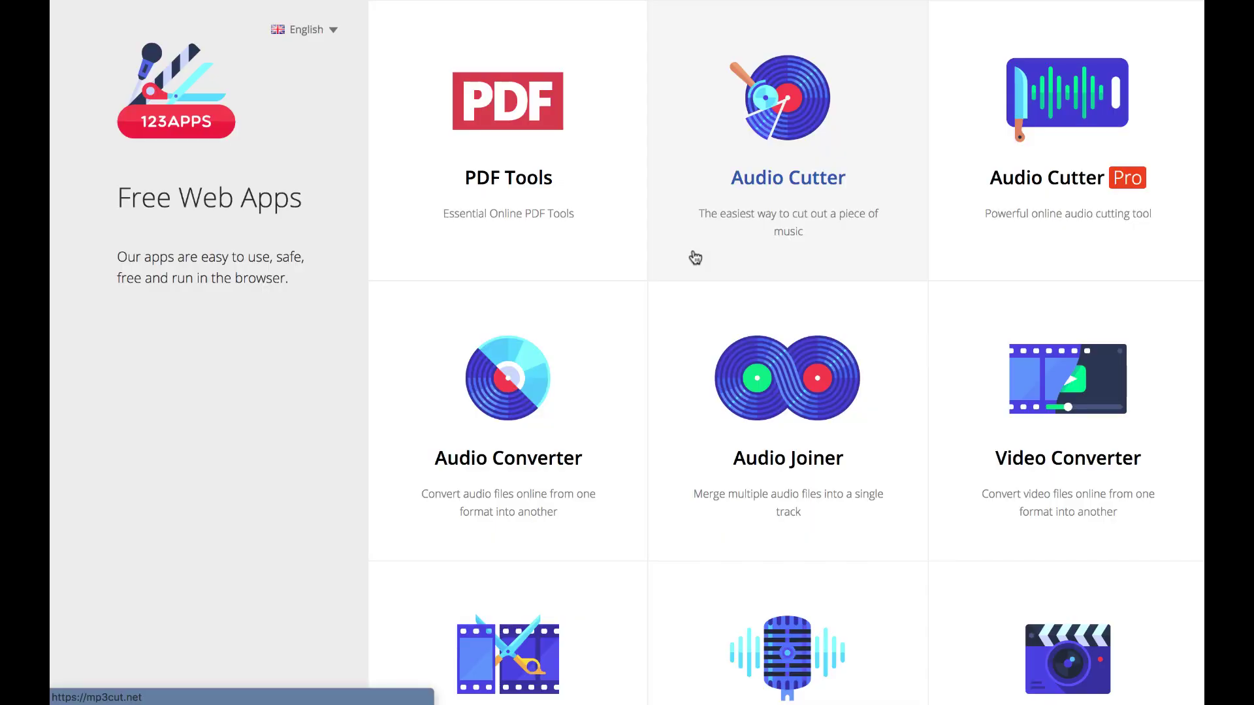
Record a roughly 23-second voice clip with 123apps Voice Recorder.
scroll(695, 258, "down", 5)
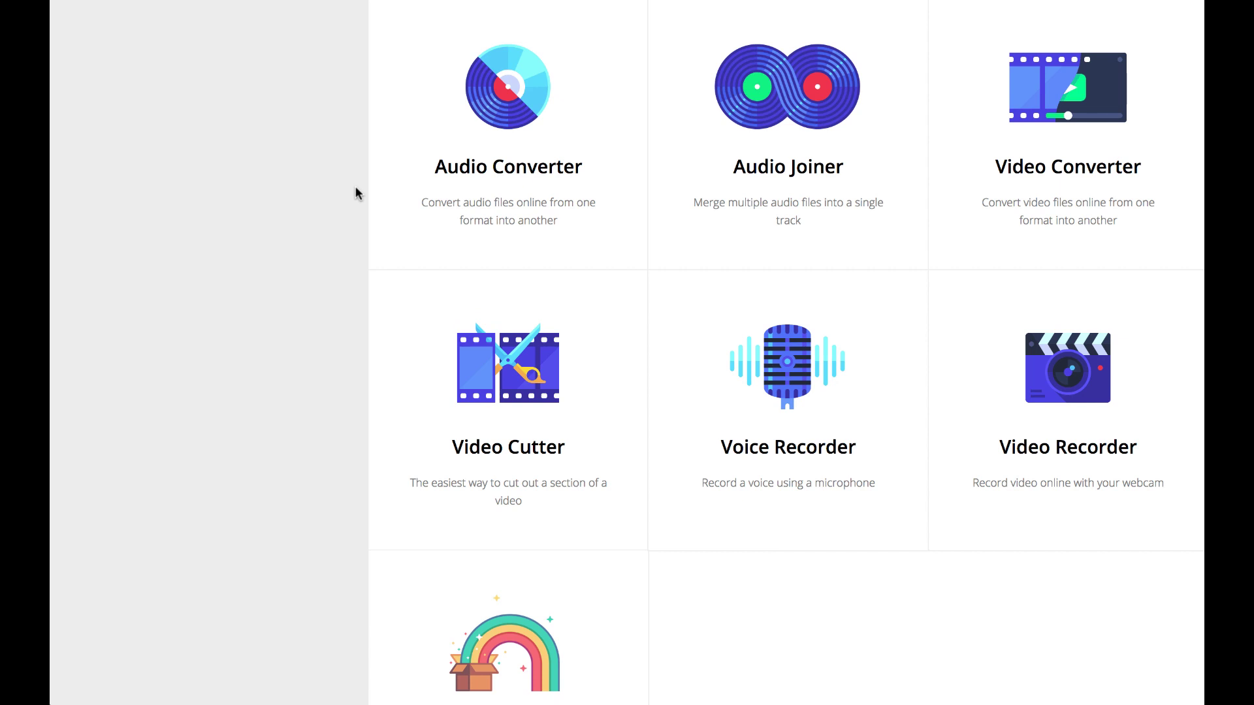
left_click(810, 381)
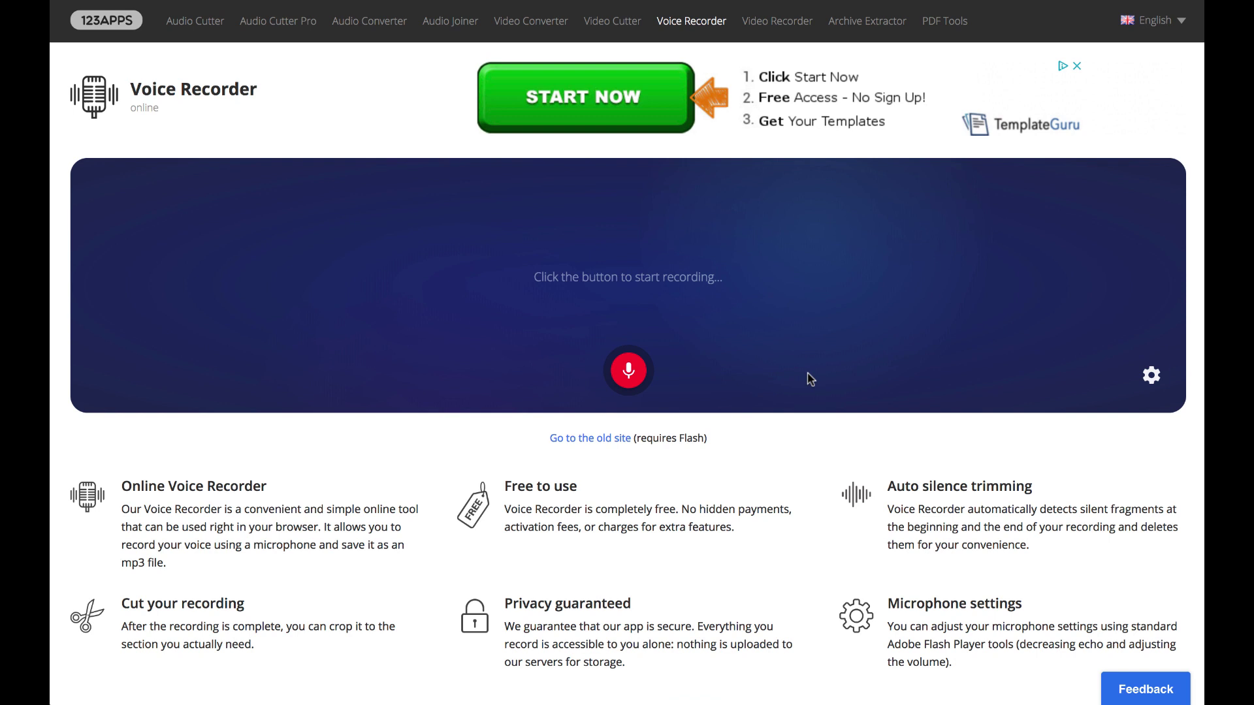
left_click(627, 371)
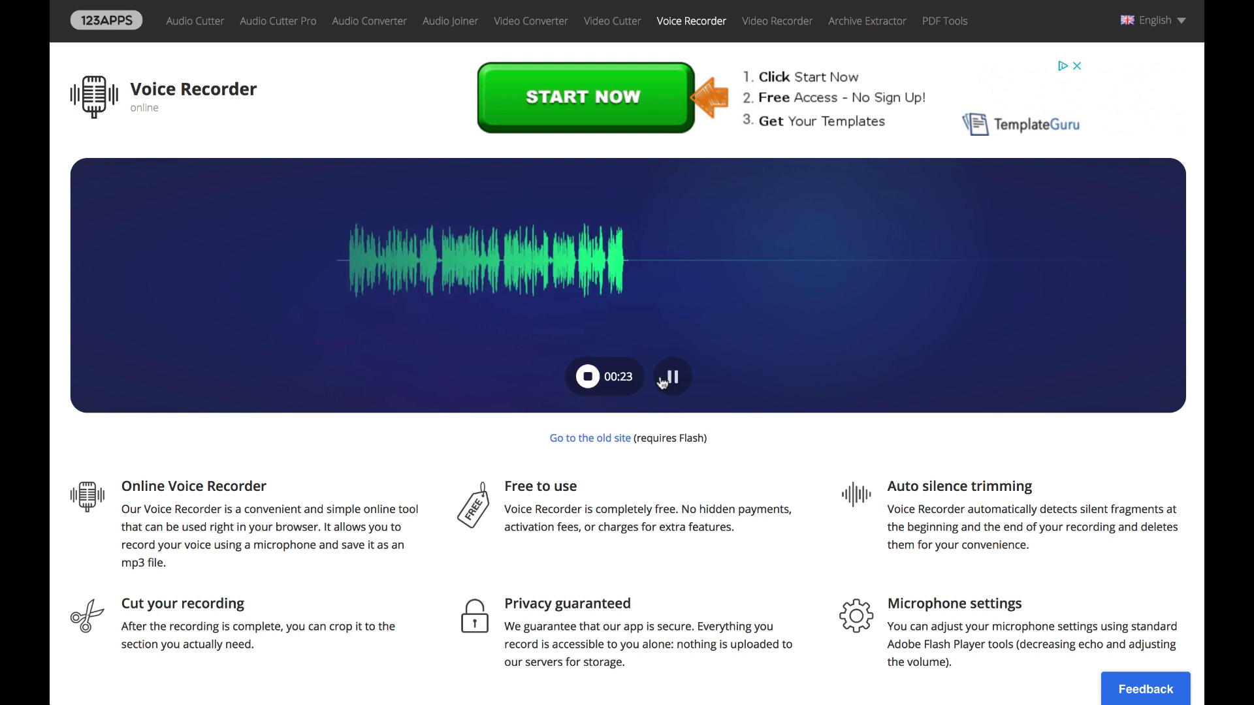
left_click(587, 379)
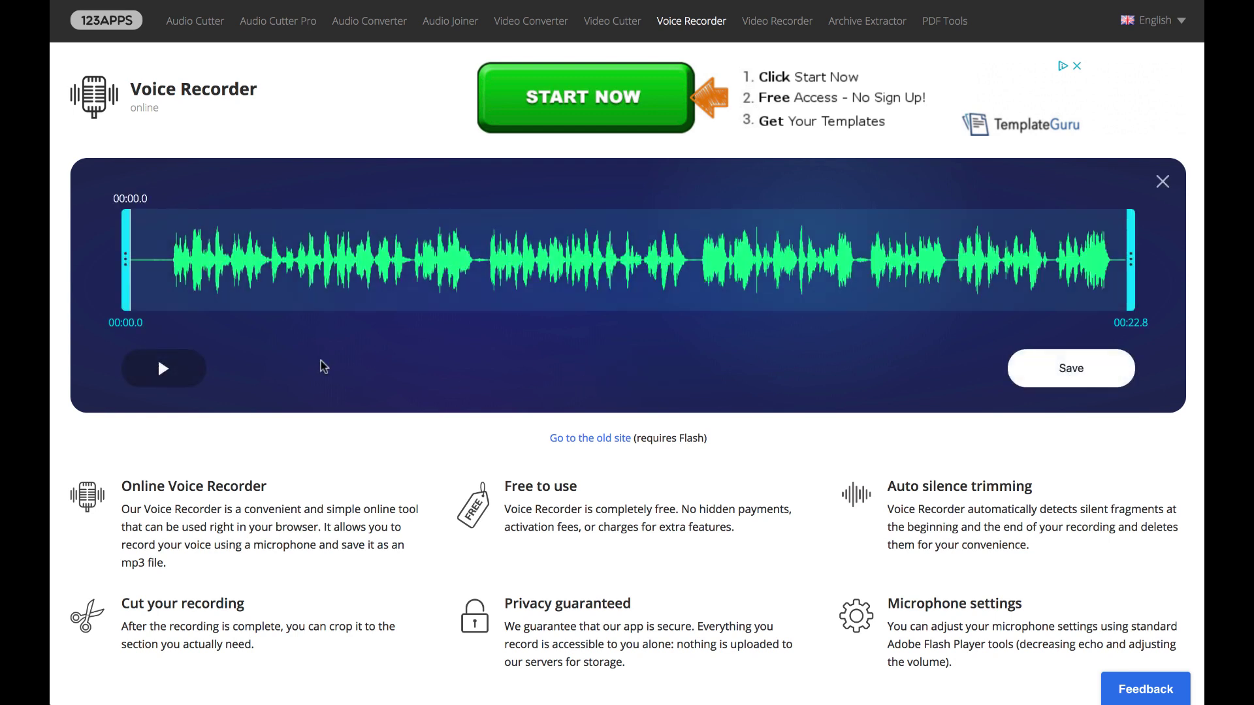
Trim the clip to 00:00.9–00:22.4 and save it as a download.
left_click_drag(126, 262, 166, 262)
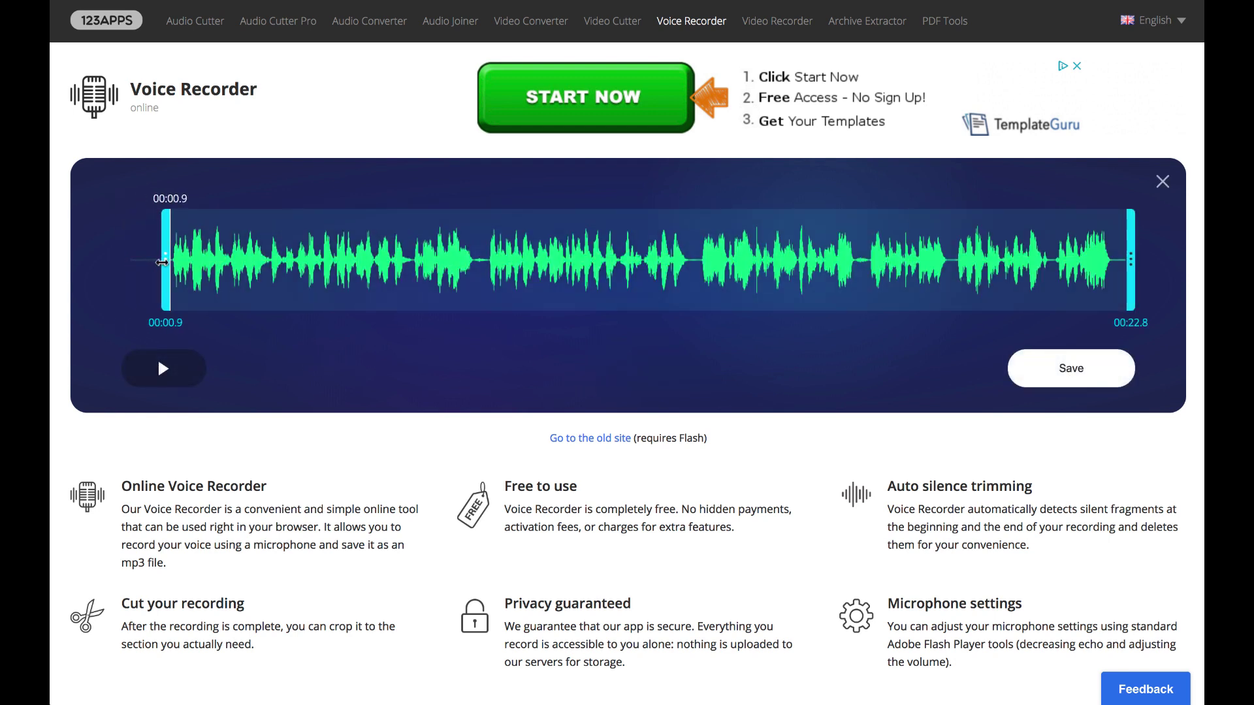
left_click_drag(1131, 262, 1113, 262)
left_click(1076, 368)
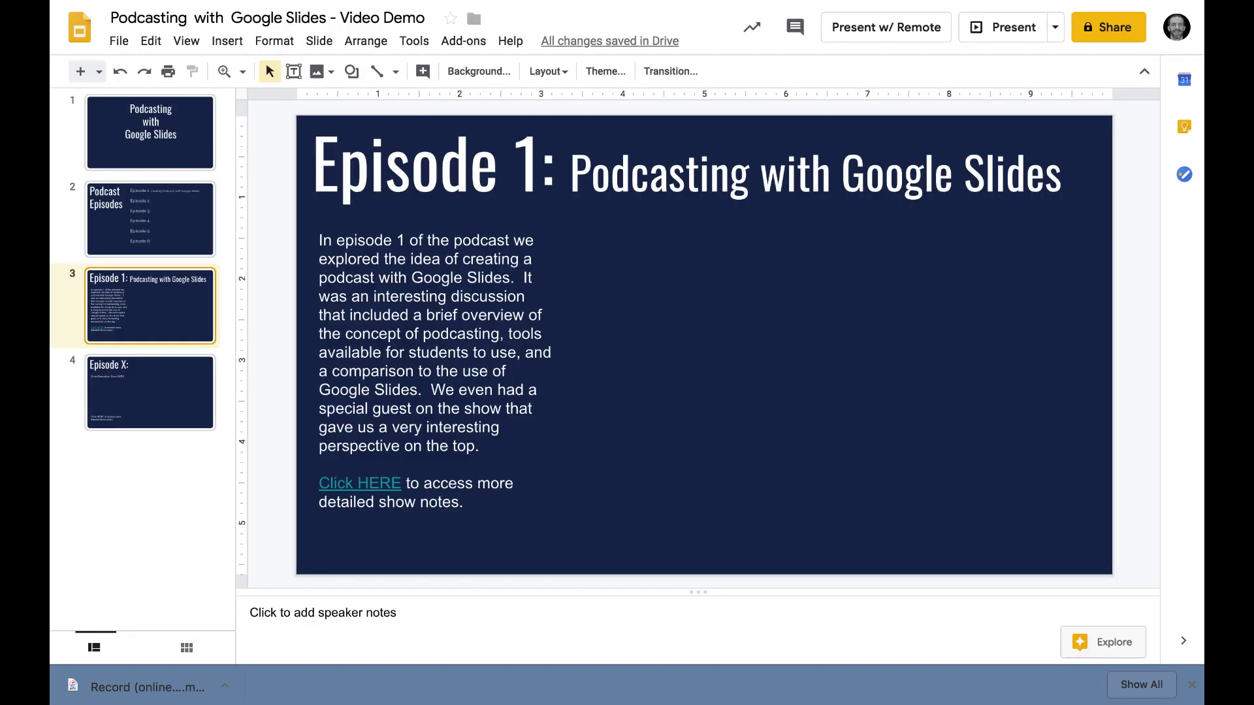
Insert 'Podcasting with Google Slides Episode 1.mp3' from the Recent audio files onto the Episode 1 slide.
left_click(227, 42)
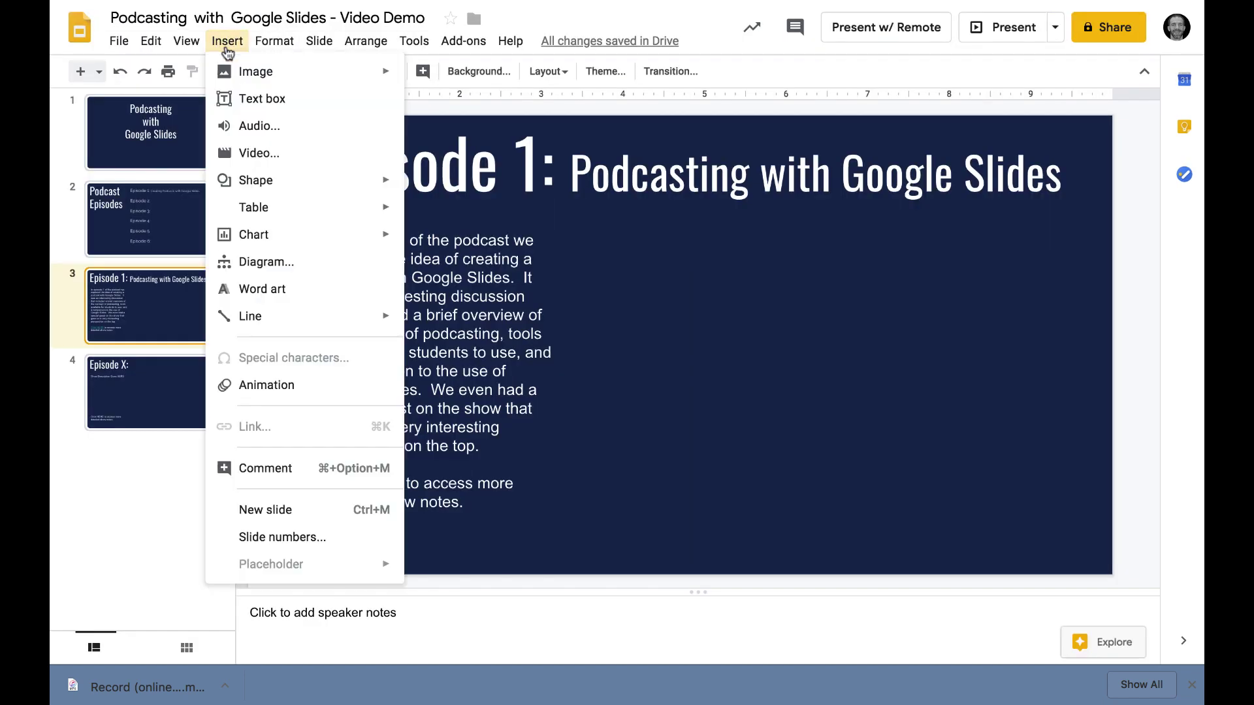
left_click(254, 127)
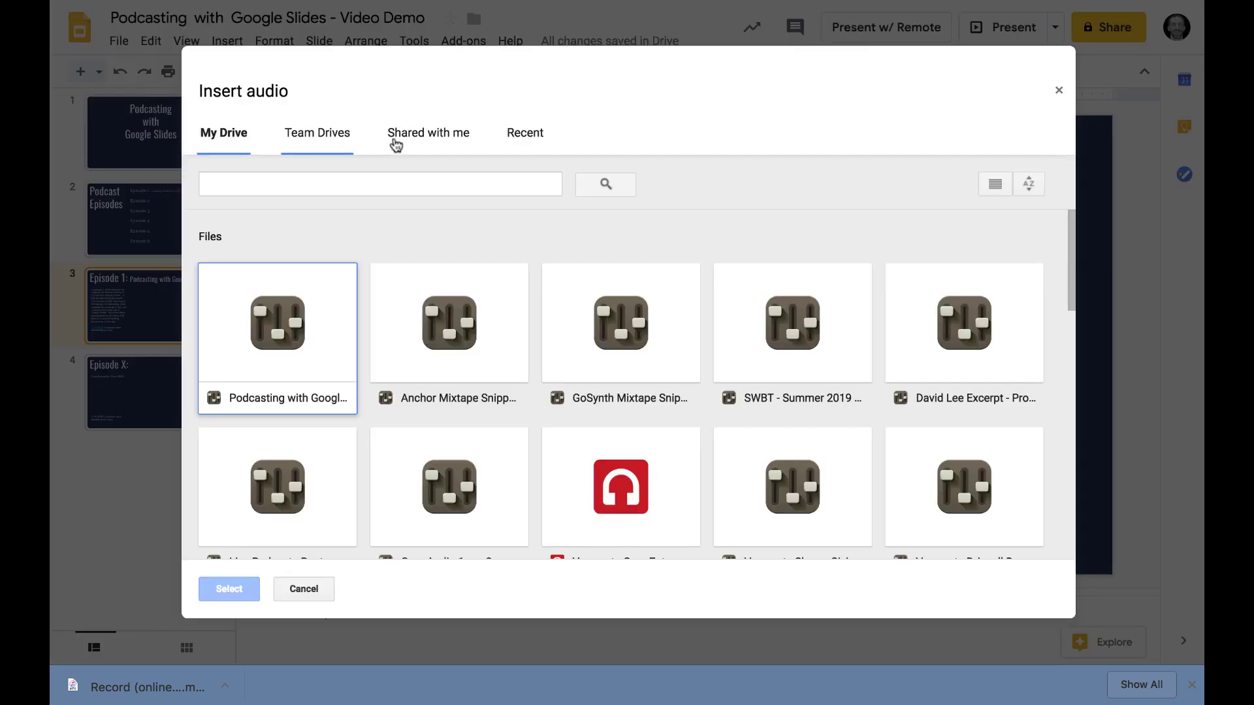
left_click(524, 134)
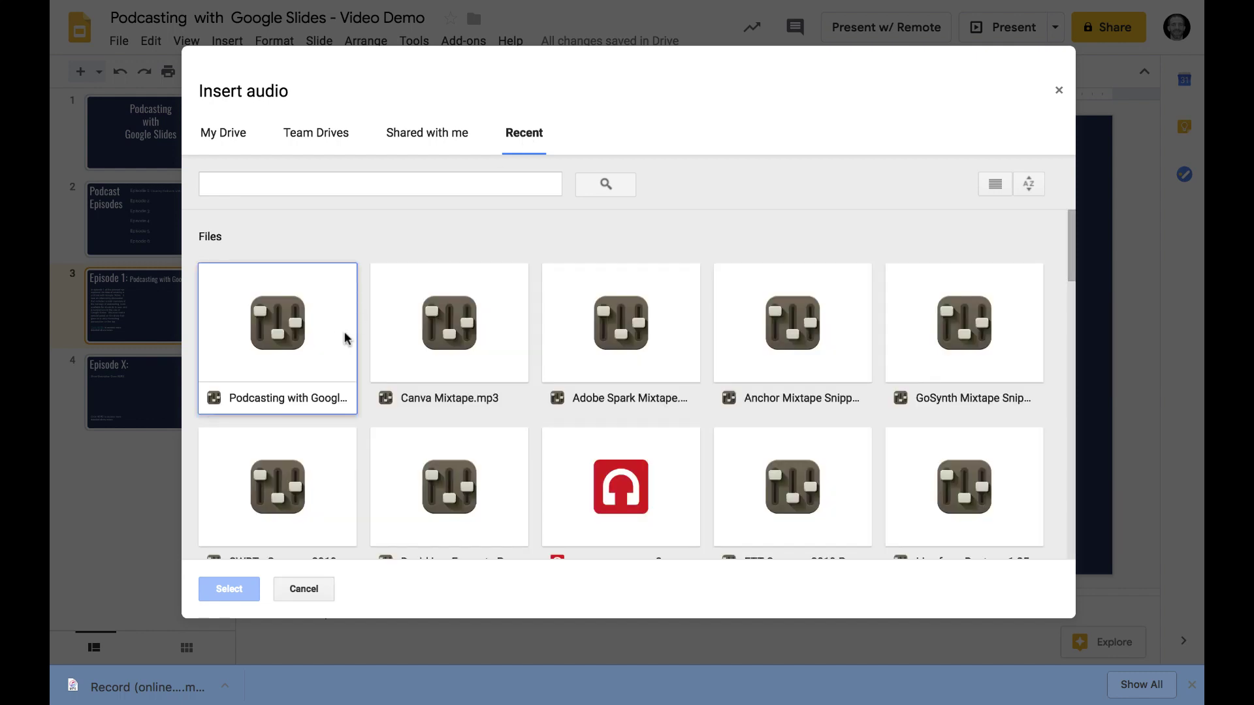
left_click(995, 184)
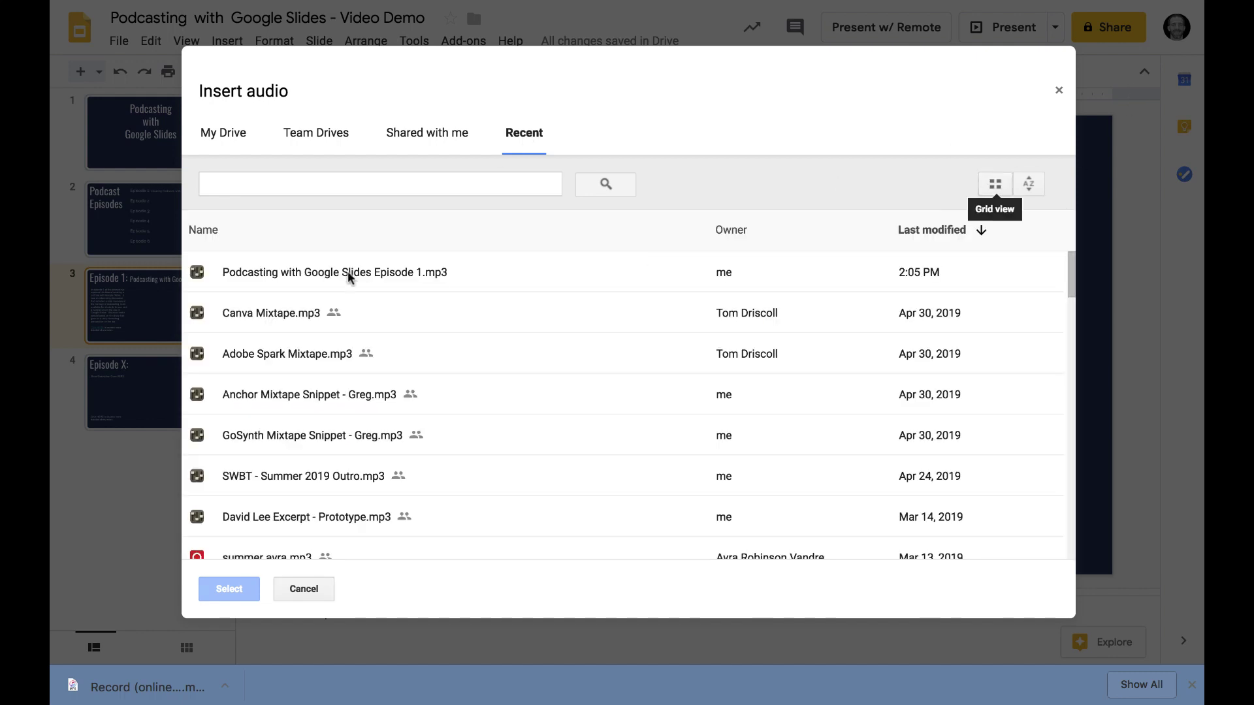
left_click(278, 273)
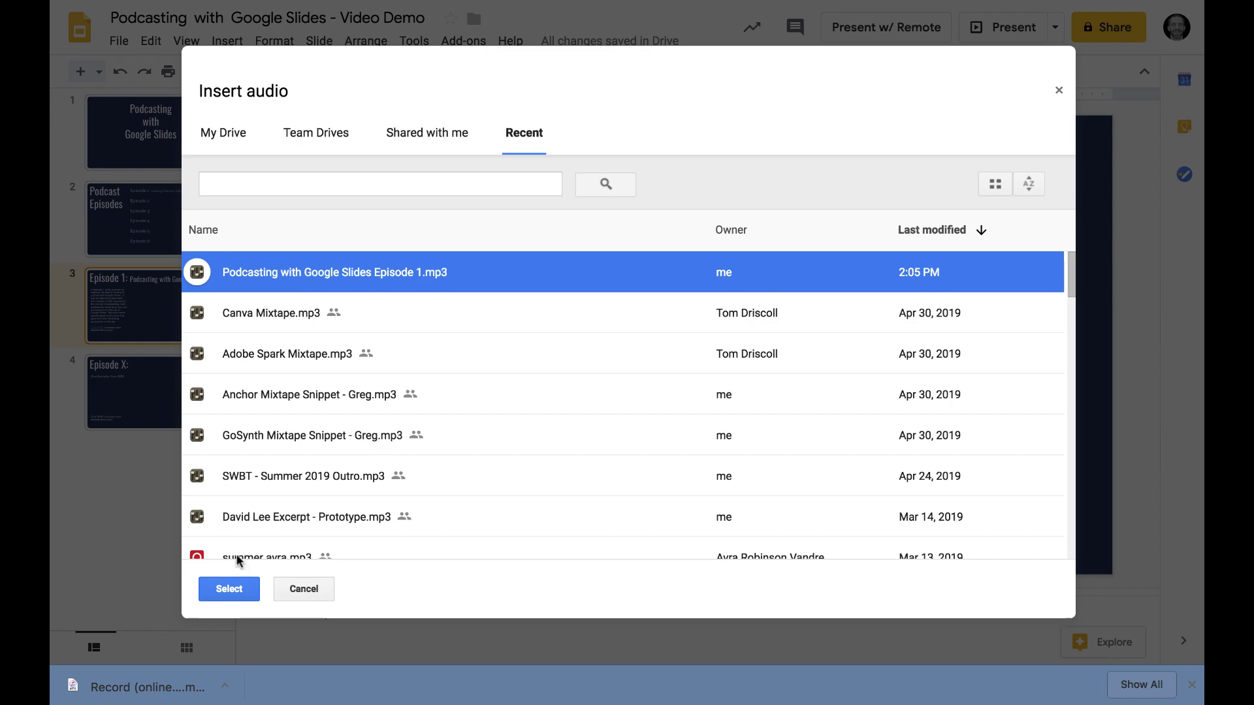
left_click(230, 590)
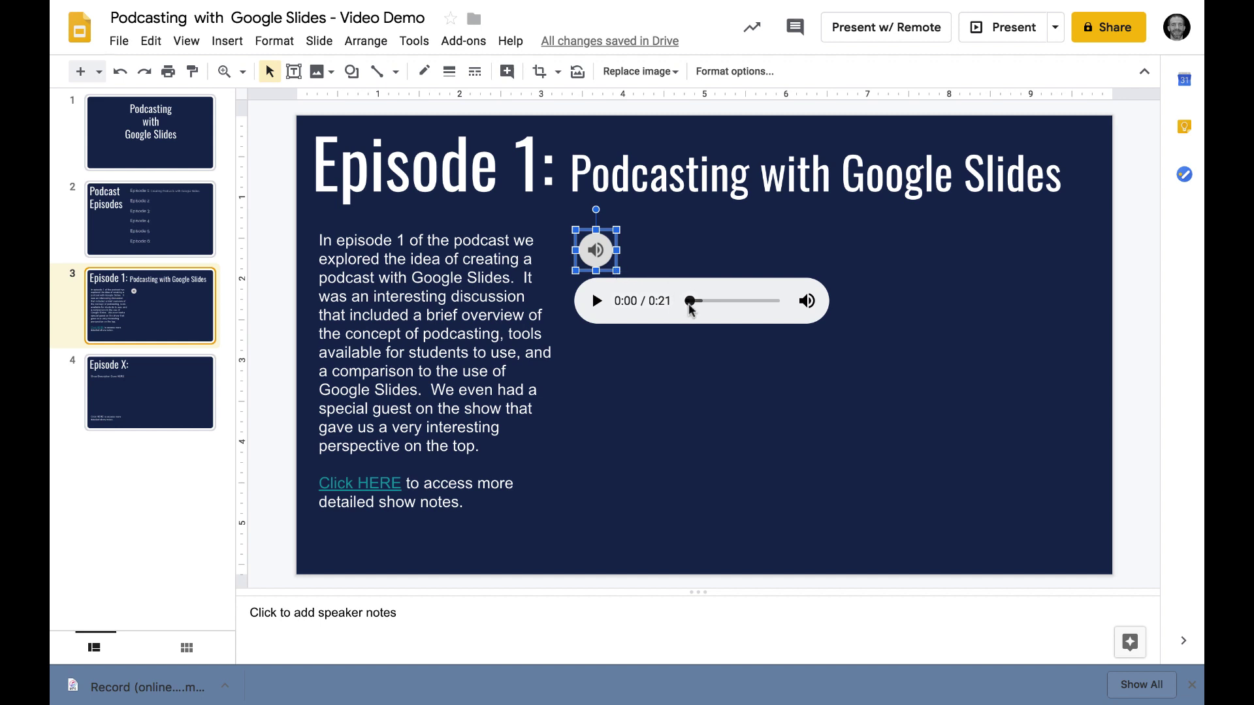
Enlarge the audio icon and move it slightly lower on the Episode 1 slide.
left_click_drag(617, 229, 676, 170)
left_click_drag(655, 246, 661, 303)
left_click(787, 294)
left_click(637, 289)
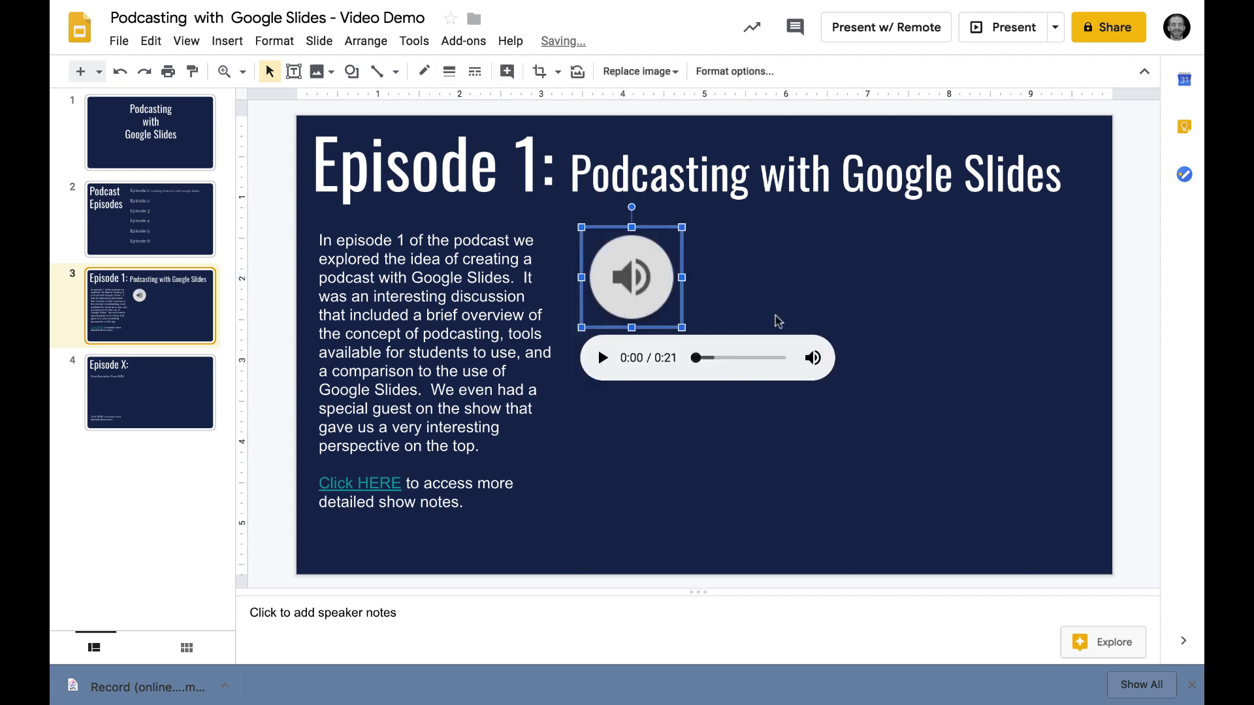
left_click(780, 321)
Briefly preview the 0:21 recording, then return to the Podcast Episodes slide.
left_click(630, 288)
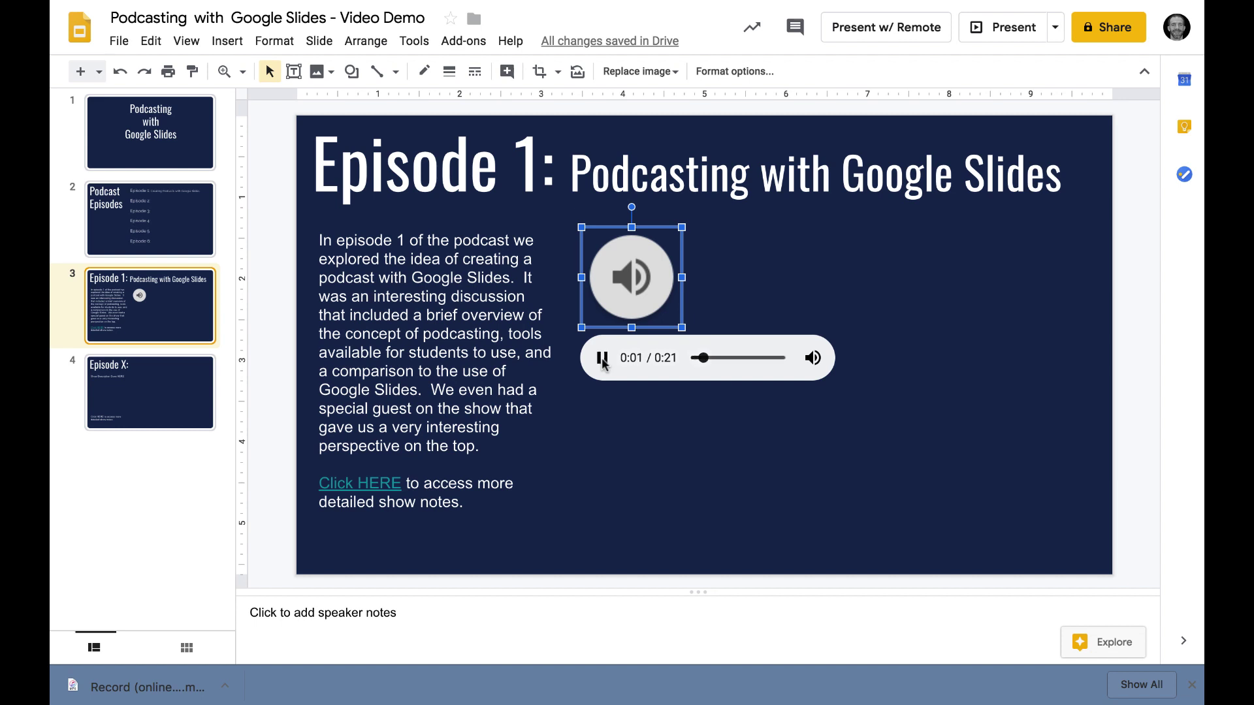
left_click(603, 358)
left_click(631, 484)
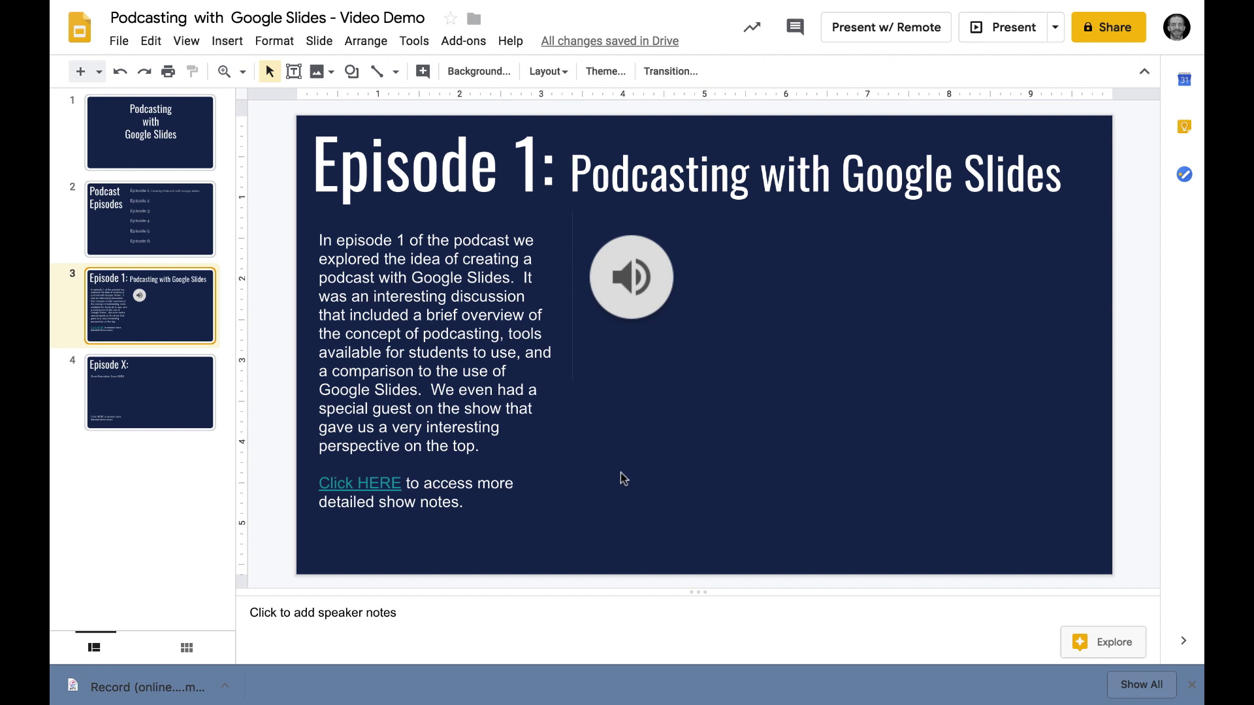
left_click(146, 207)
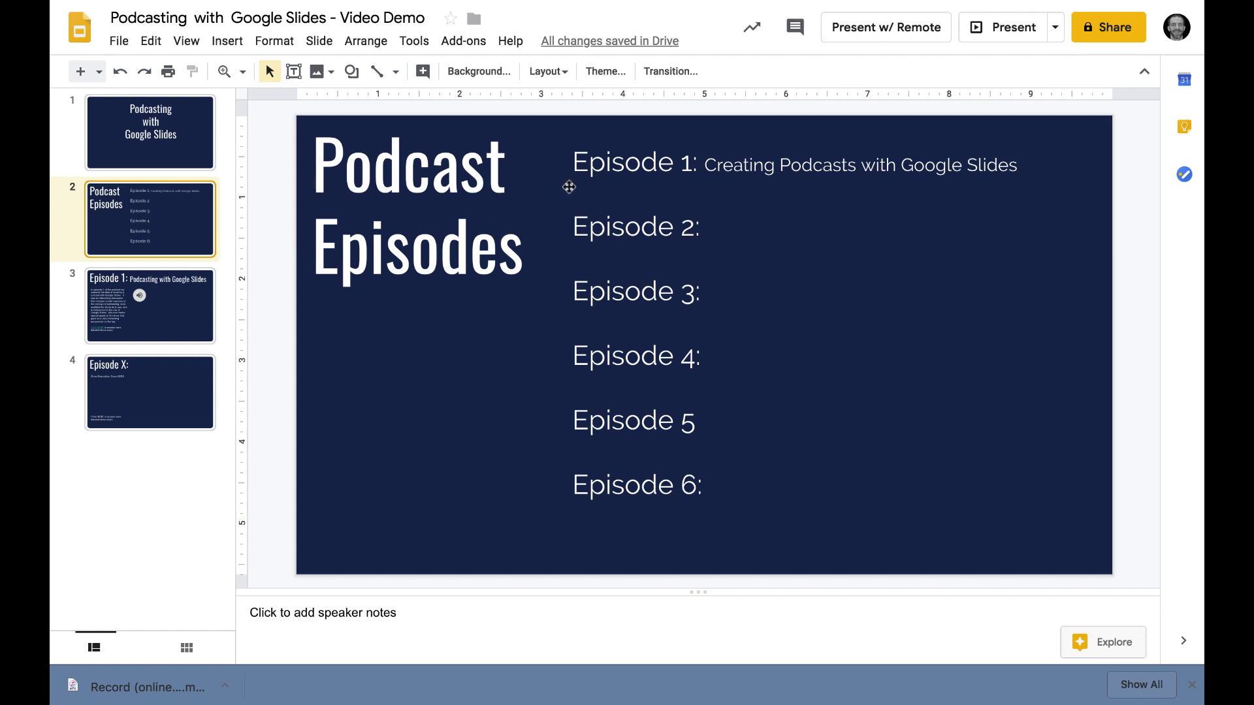
Link 'Episode 1:' in the episode list to Slide 3, then view the Episode 1 slide.
left_click(626, 165)
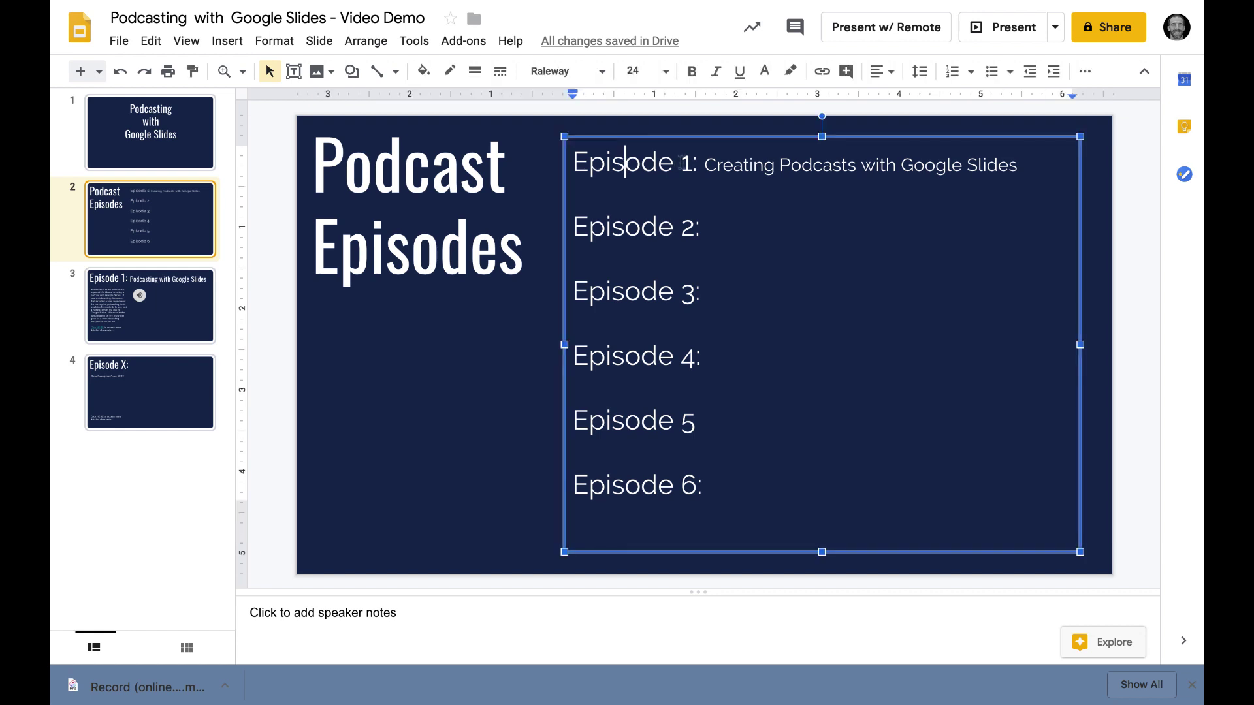
left_click_drag(697, 163, 568, 163)
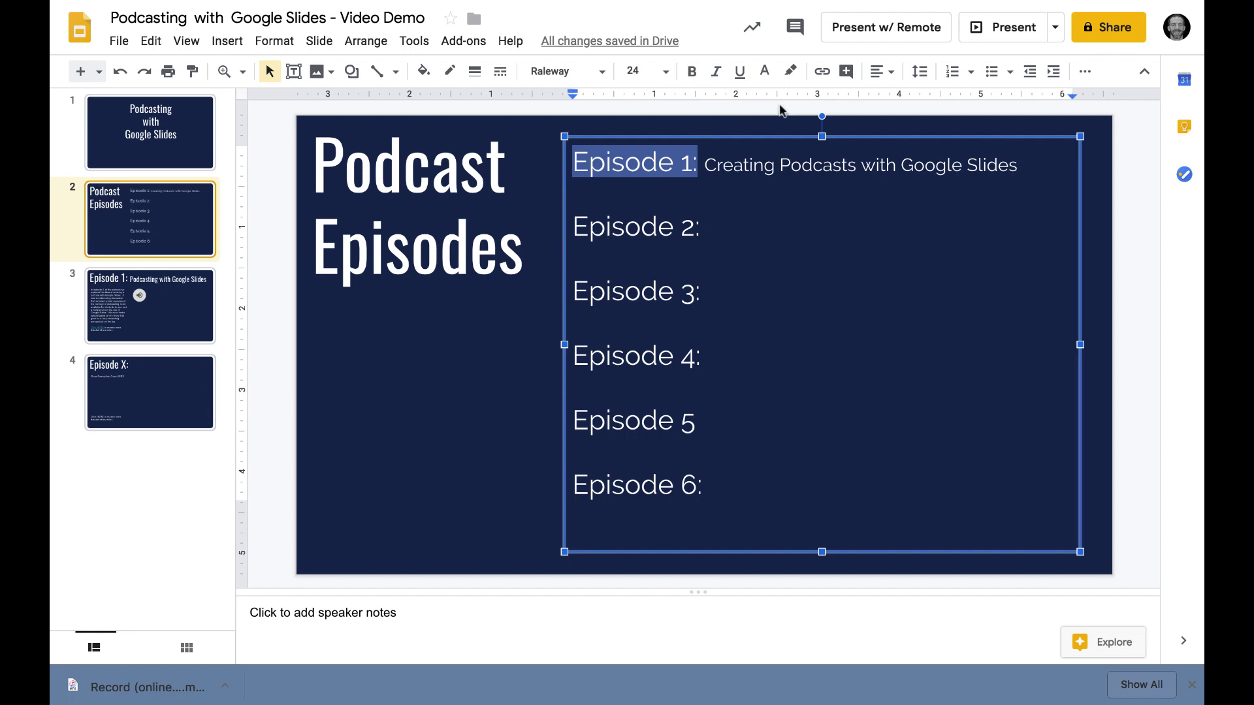
left_click(825, 77)
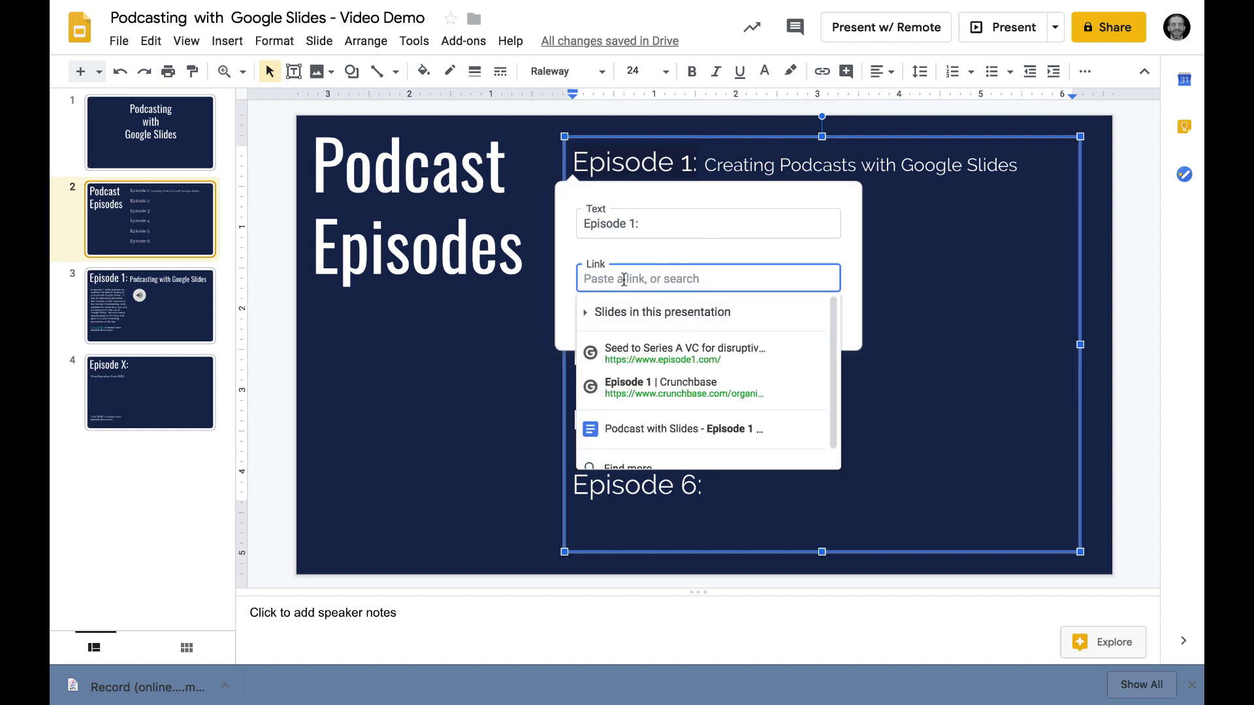
left_click(585, 313)
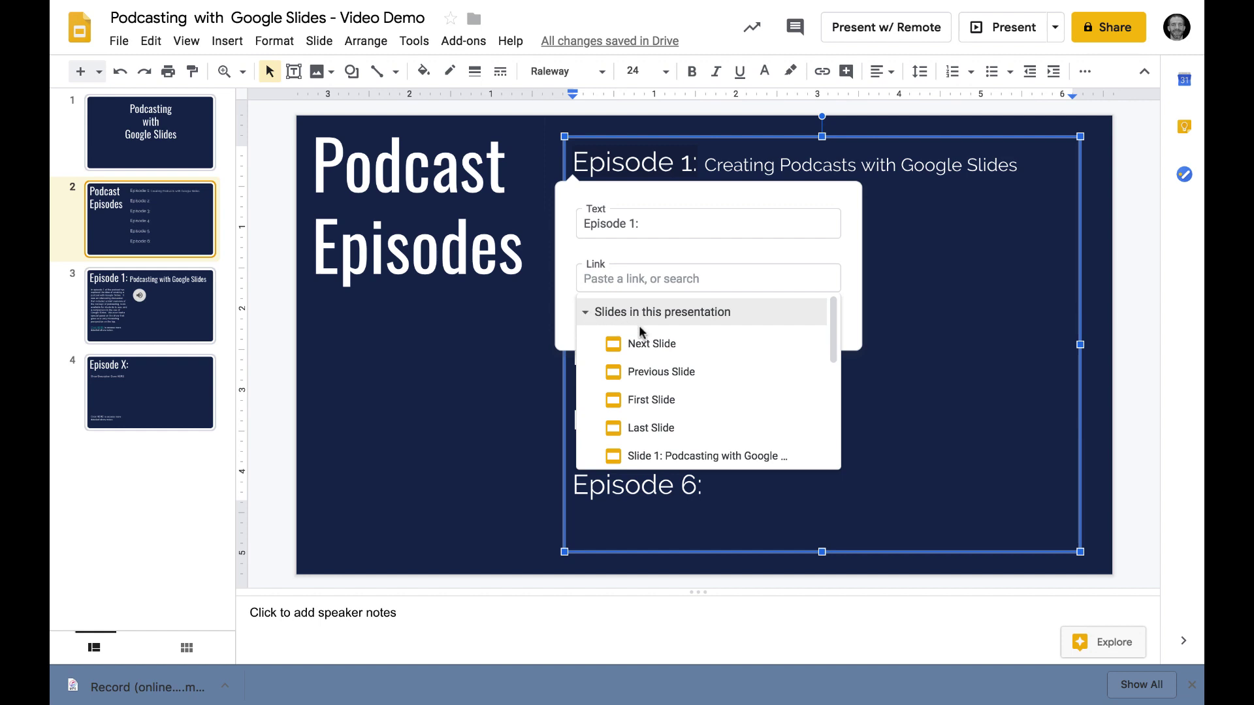
scroll(659, 362, "down", 3)
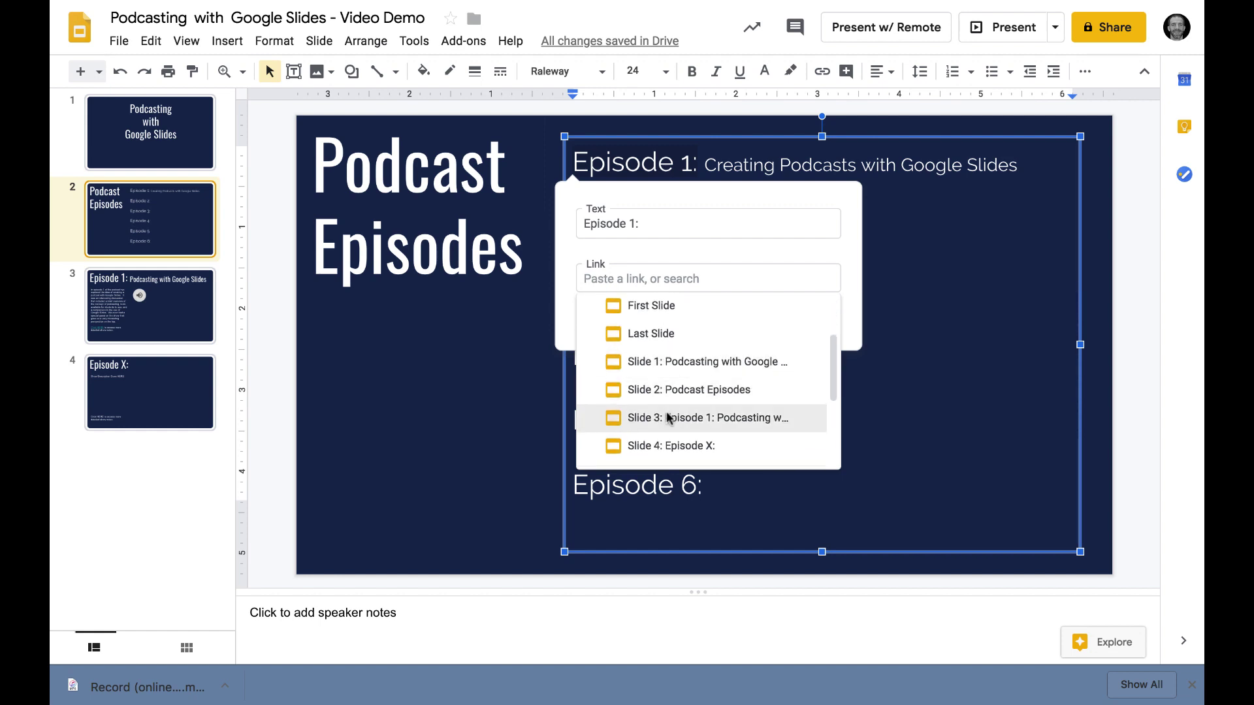
left_click(668, 418)
left_click(805, 320)
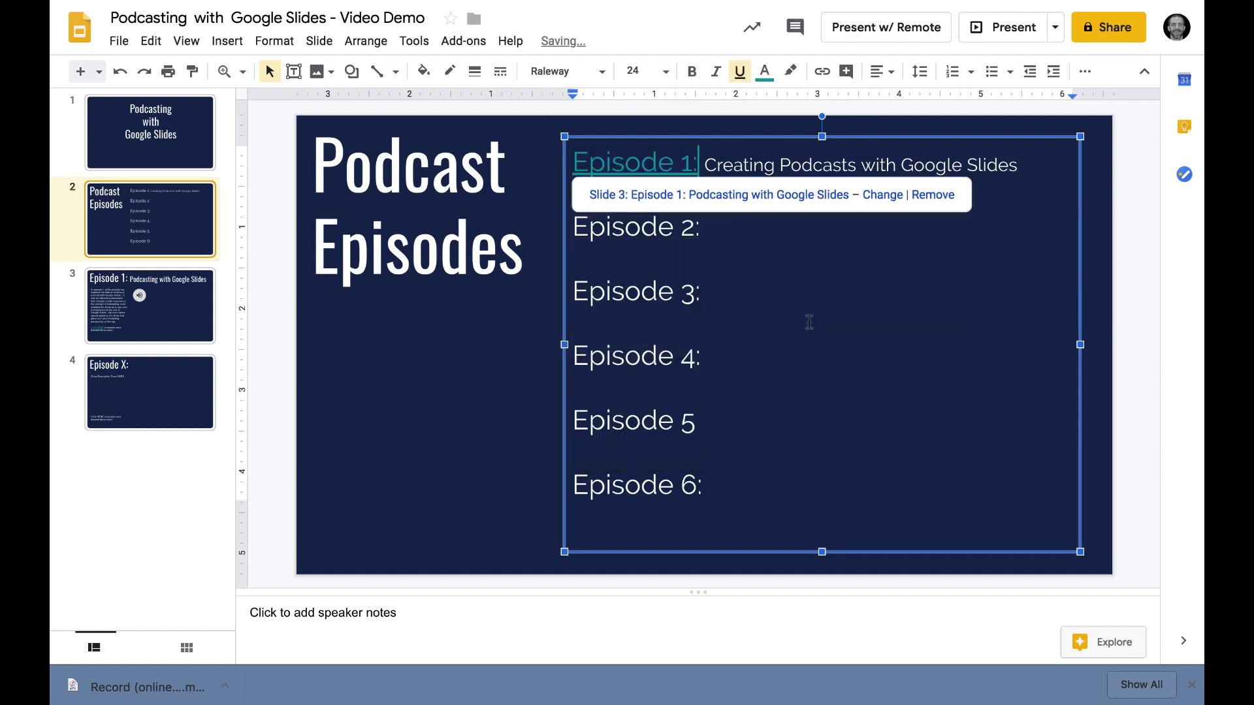
left_click(484, 416)
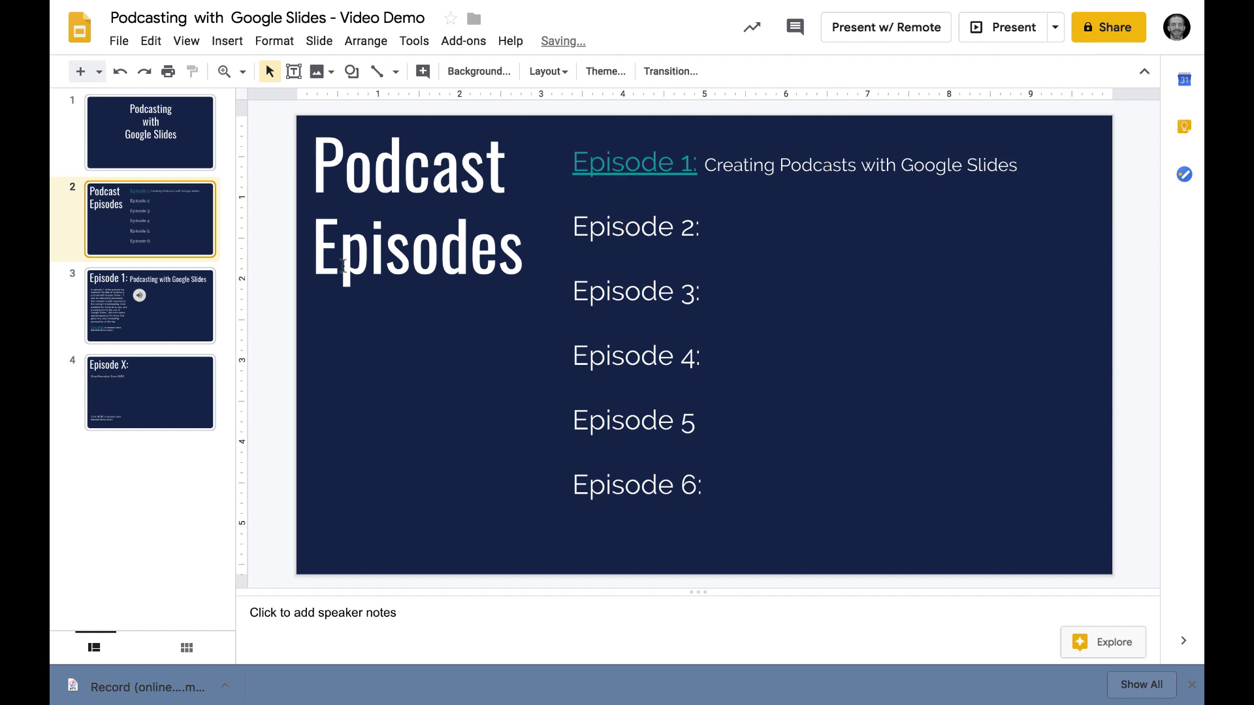
left_click(179, 321)
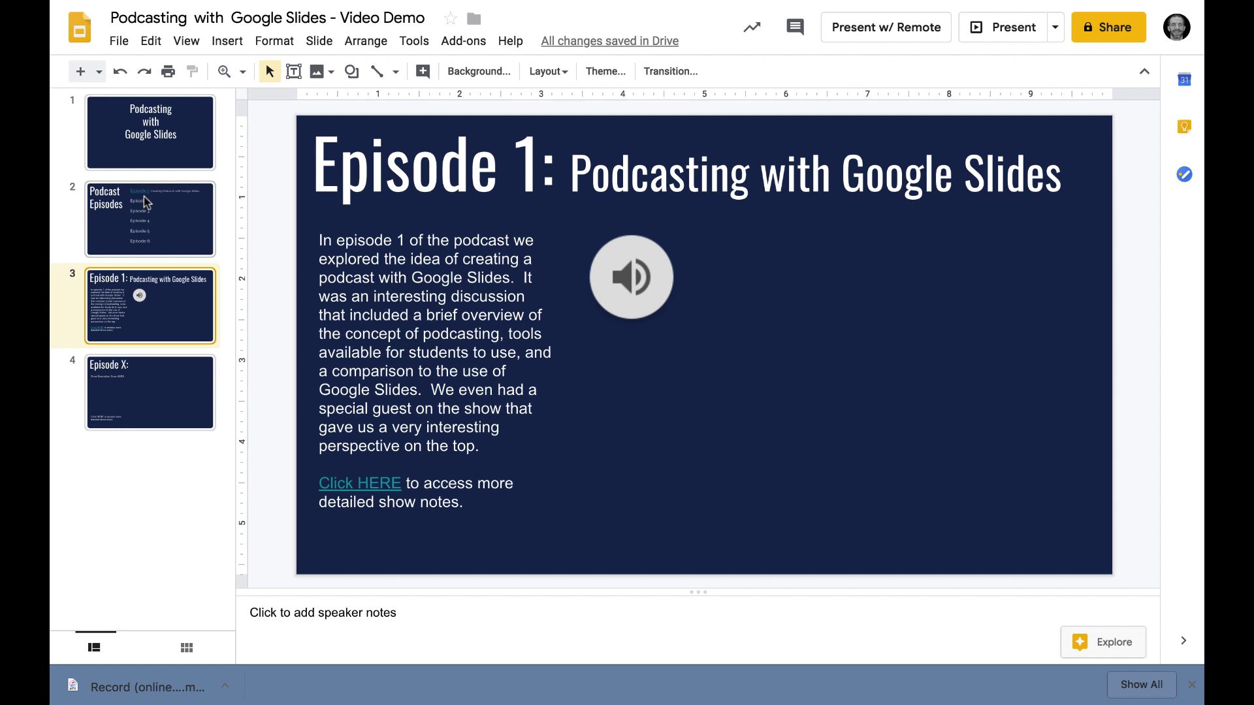
Search Explore images for 'home' and insert the red house image onto the slide.
left_click(1107, 643)
left_click(1079, 125)
type("home")
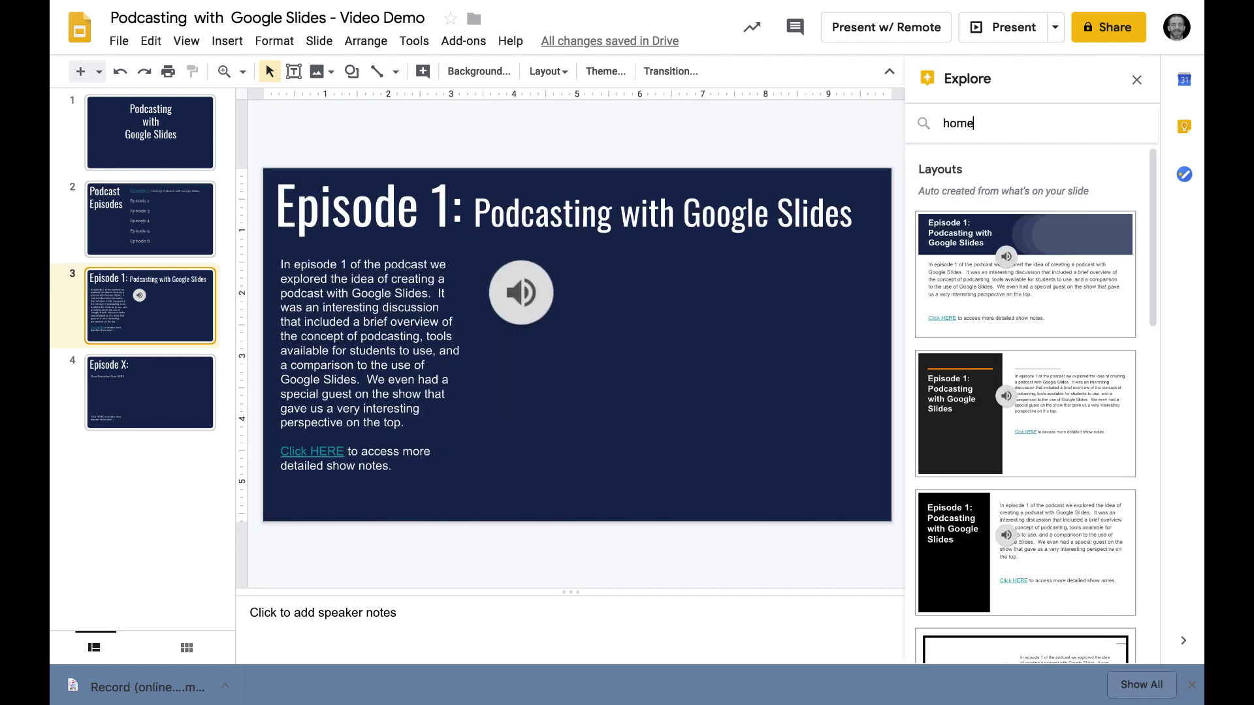
key("Return")
left_click(1113, 169)
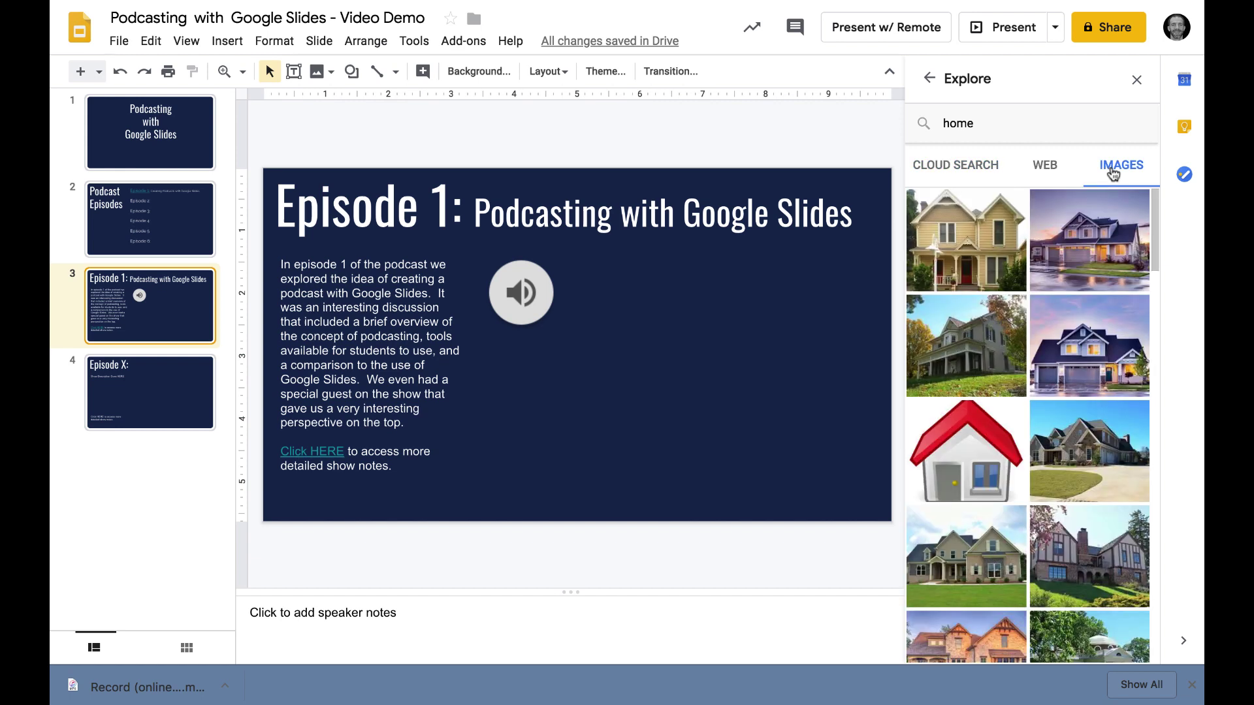
mouse_move(1014, 416)
left_click(1014, 416)
Remove the house image's link and shrink it into the slide's bottom-right corner.
left_click_drag(756, 355, 473, 296)
left_click(813, 491)
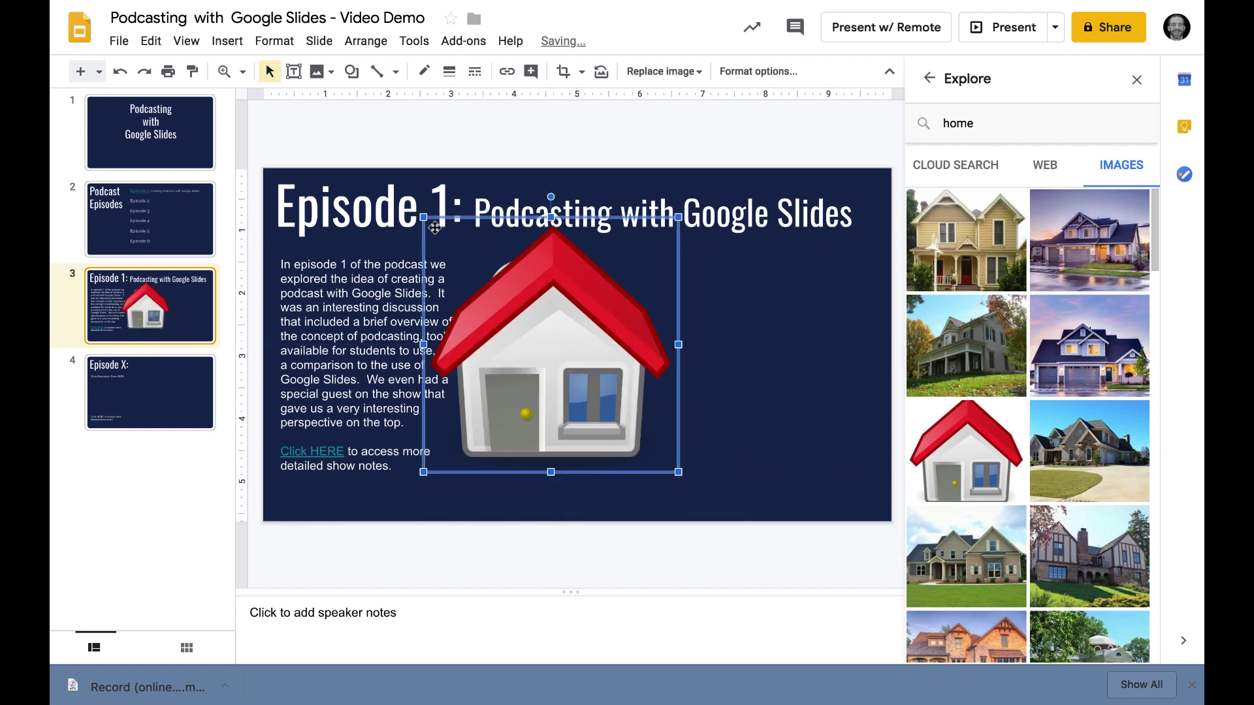
left_click_drag(423, 217, 859, 481)
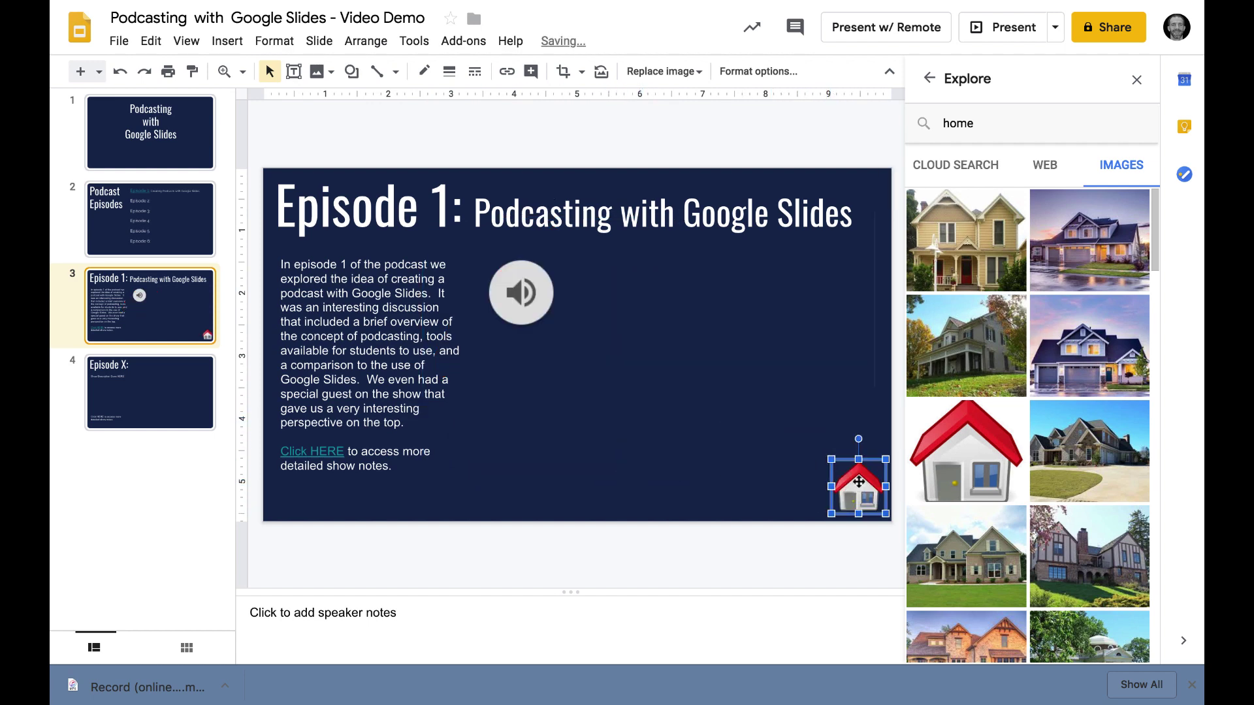
left_click(1137, 80)
Link the house image to 'Slide 2: Podcast Episodes'.
left_click(1159, 388)
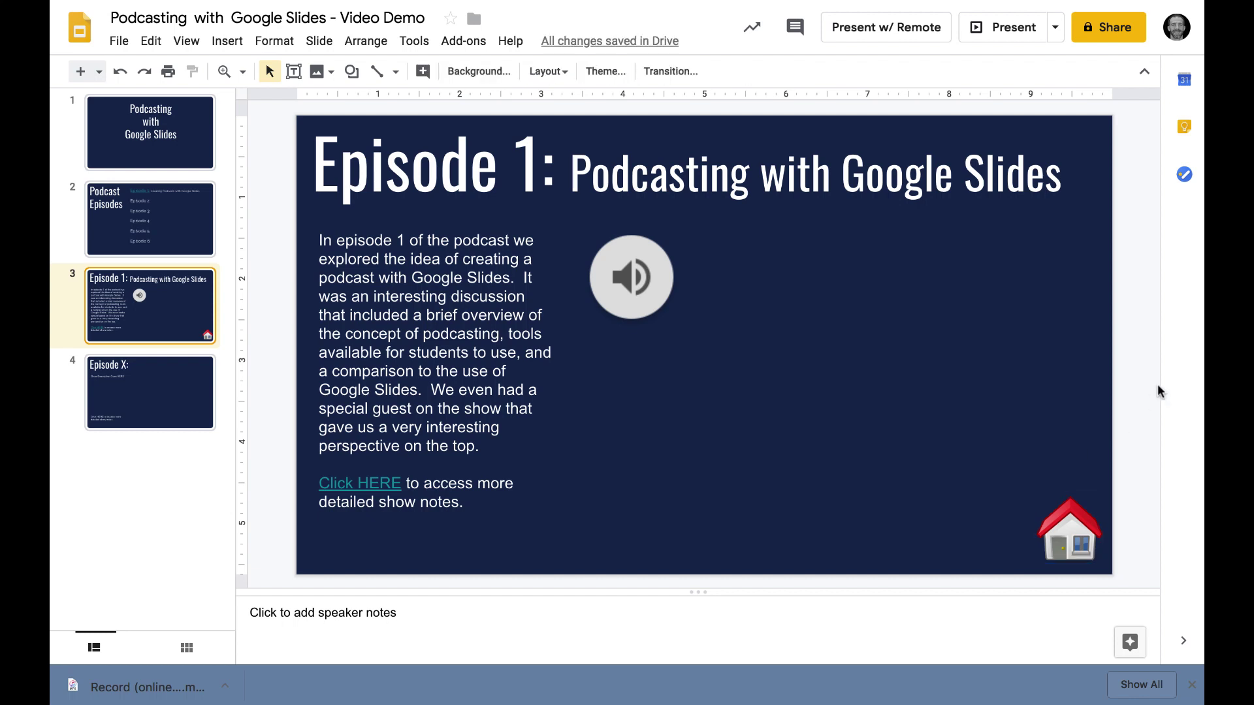
left_click(1059, 538)
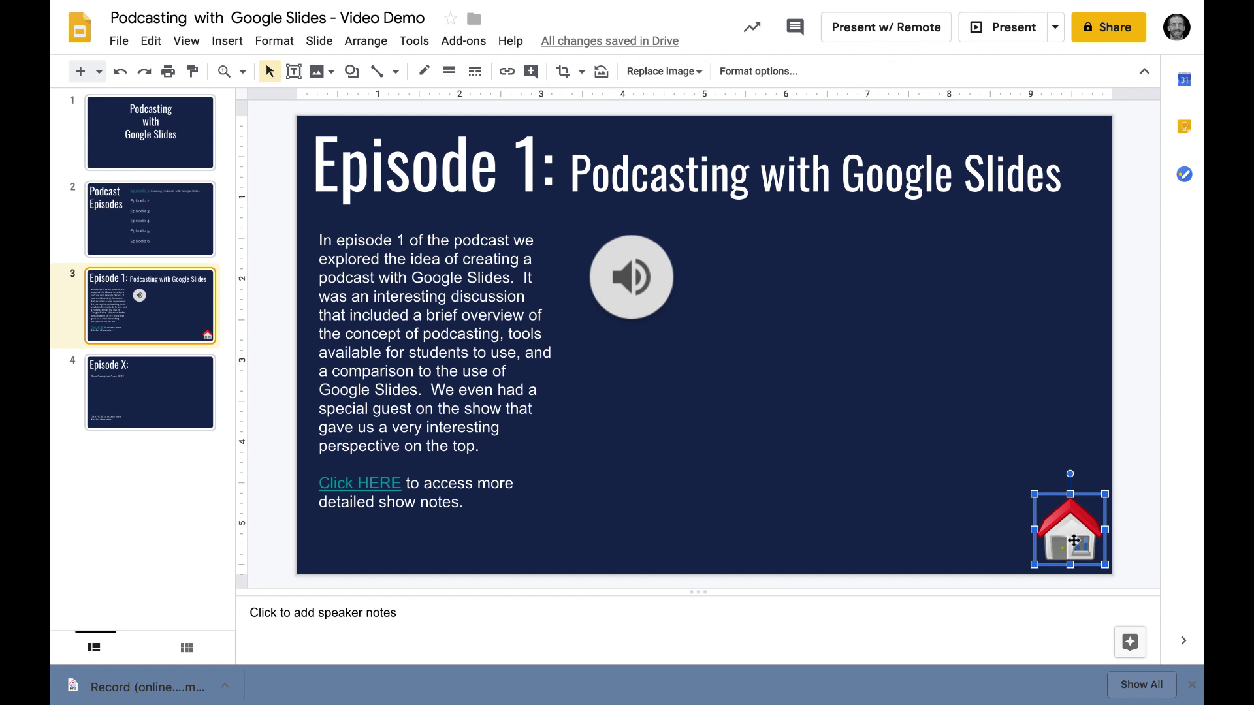
left_click(507, 71)
left_click(883, 520)
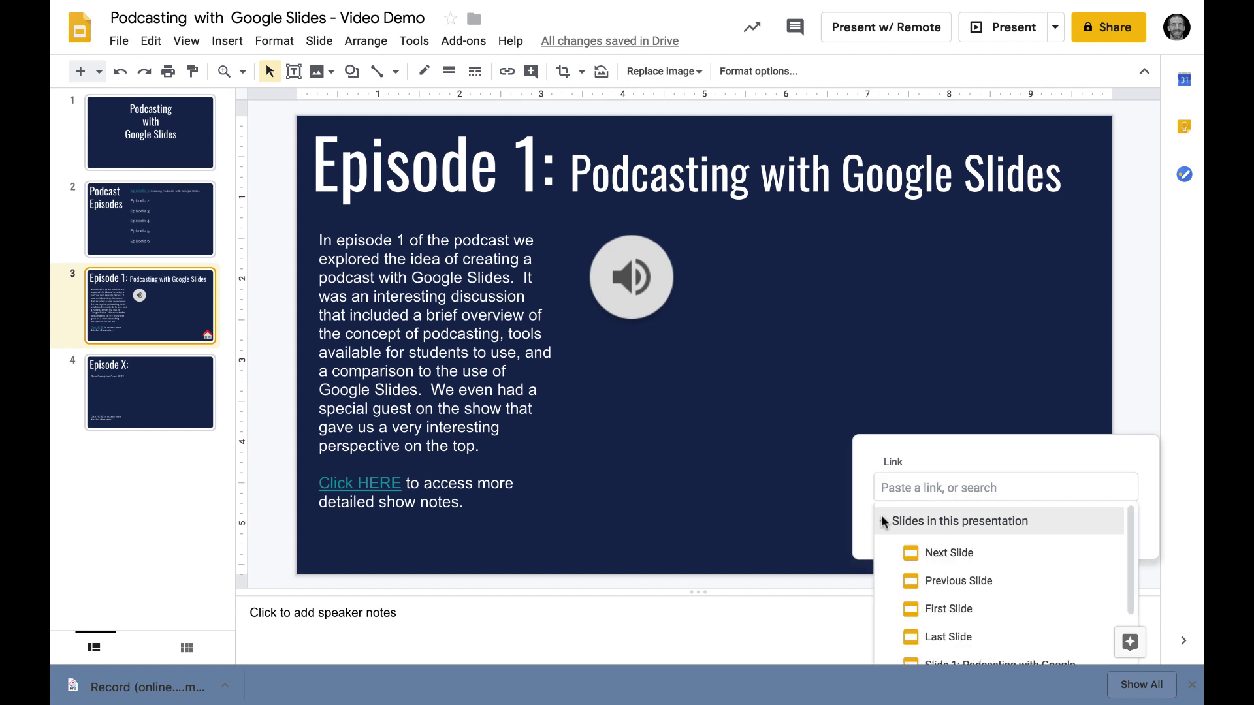
scroll(963, 562, "down", 3)
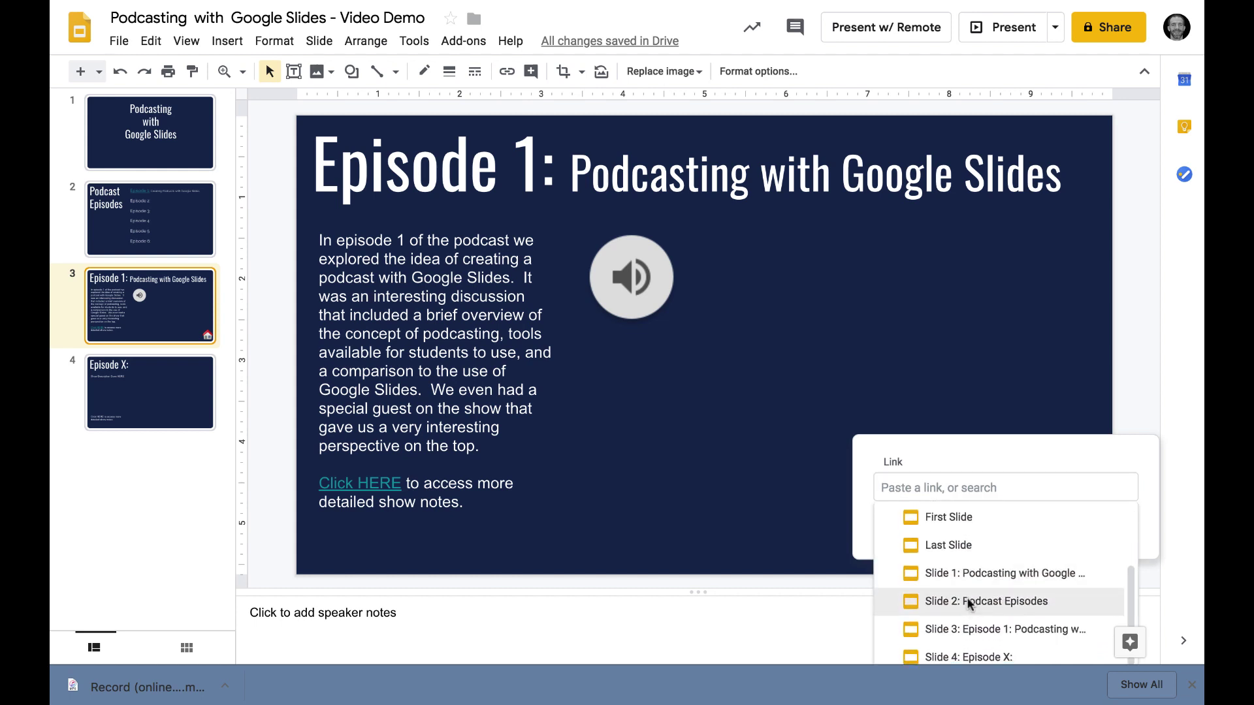
left_click(969, 602)
left_click(1086, 546)
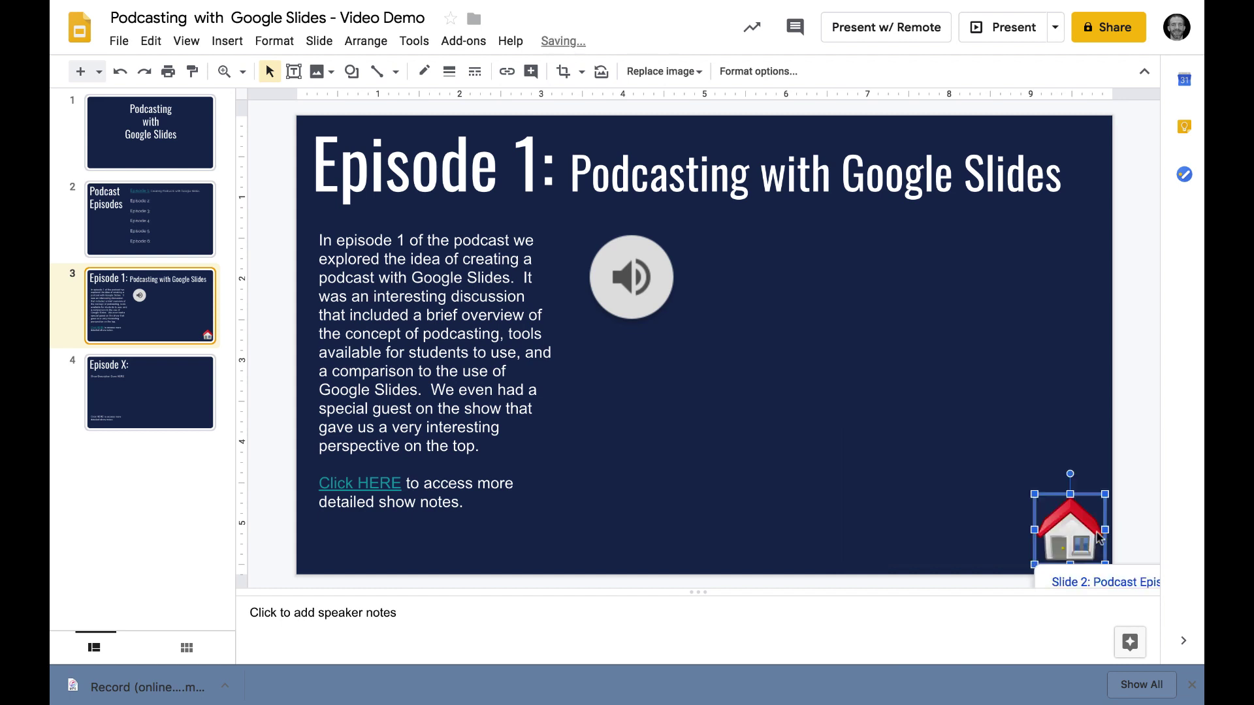
left_click(903, 462)
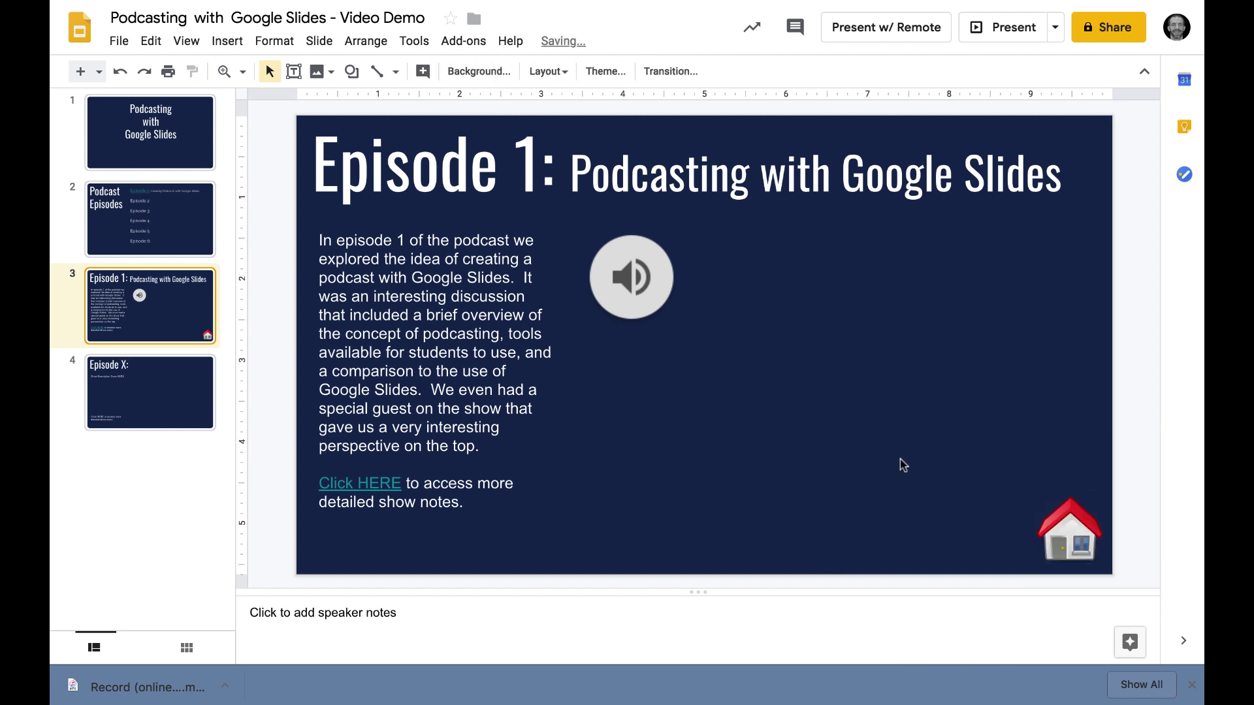
Duplicate the Episode X slide three times and pick up the home icon from Episode 1.
left_click(171, 395)
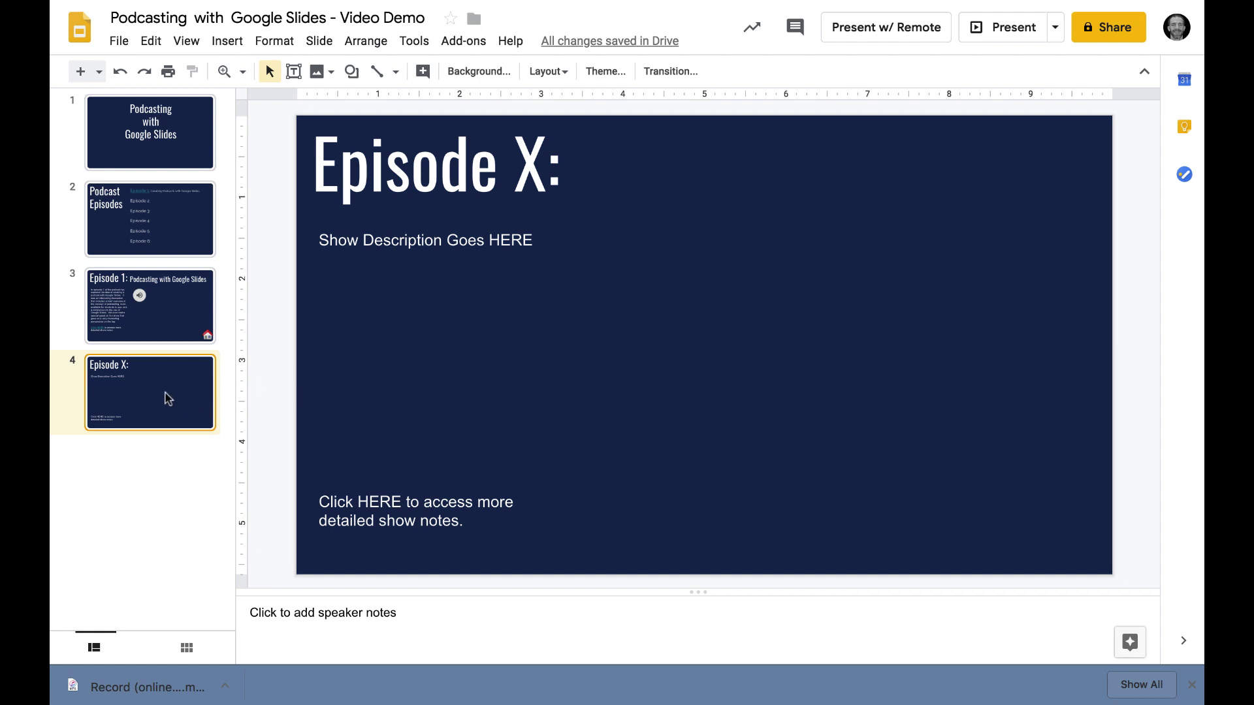
key("ctrl+d")
key("ctrl+d")
key("ctrl+d")
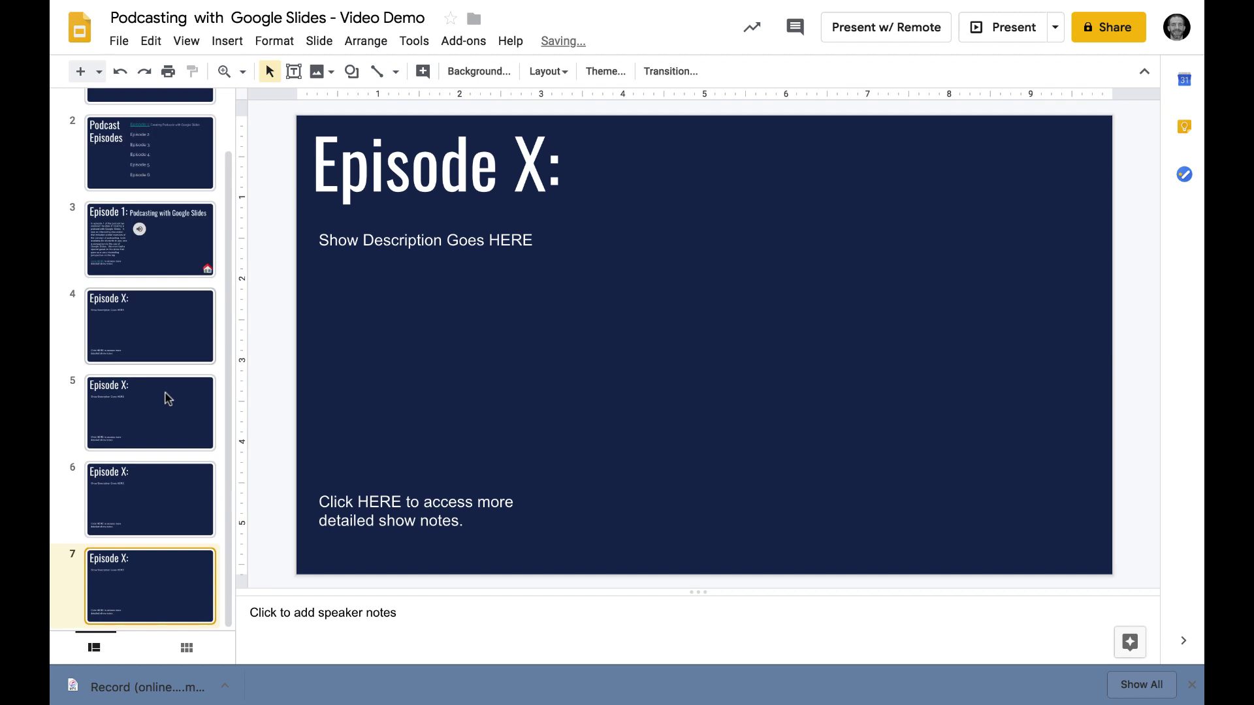
left_click(174, 243)
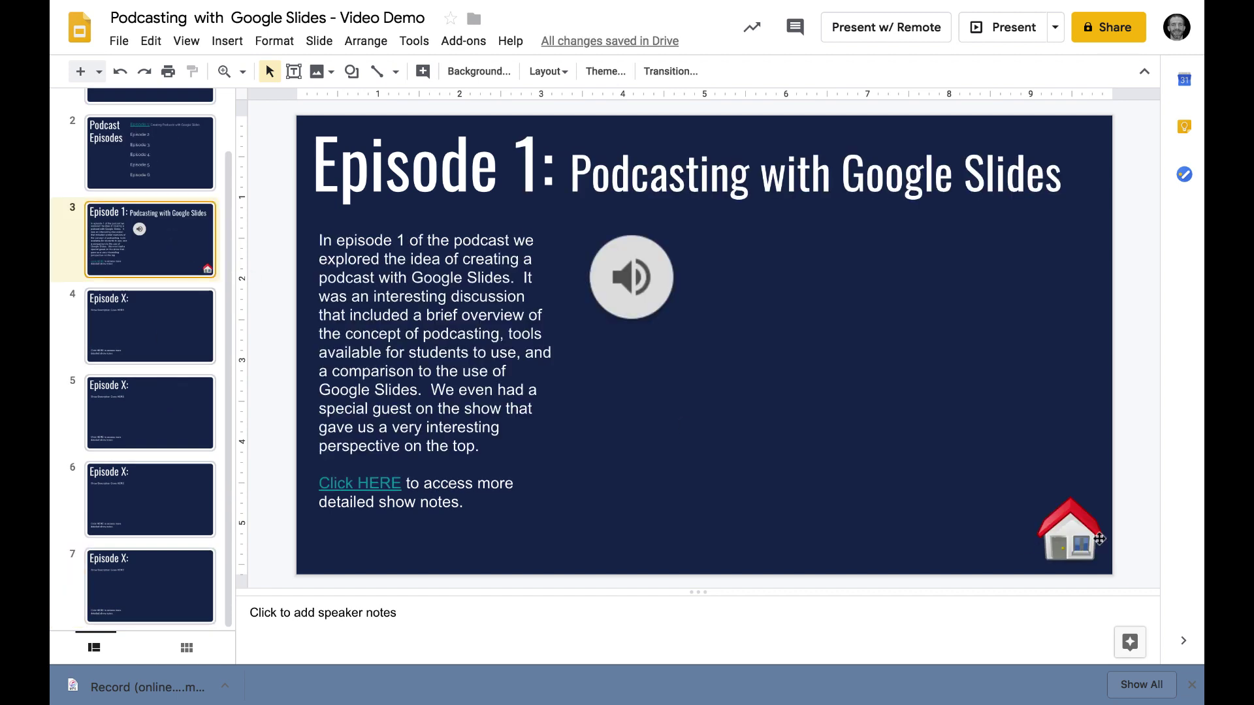
left_click(1068, 534)
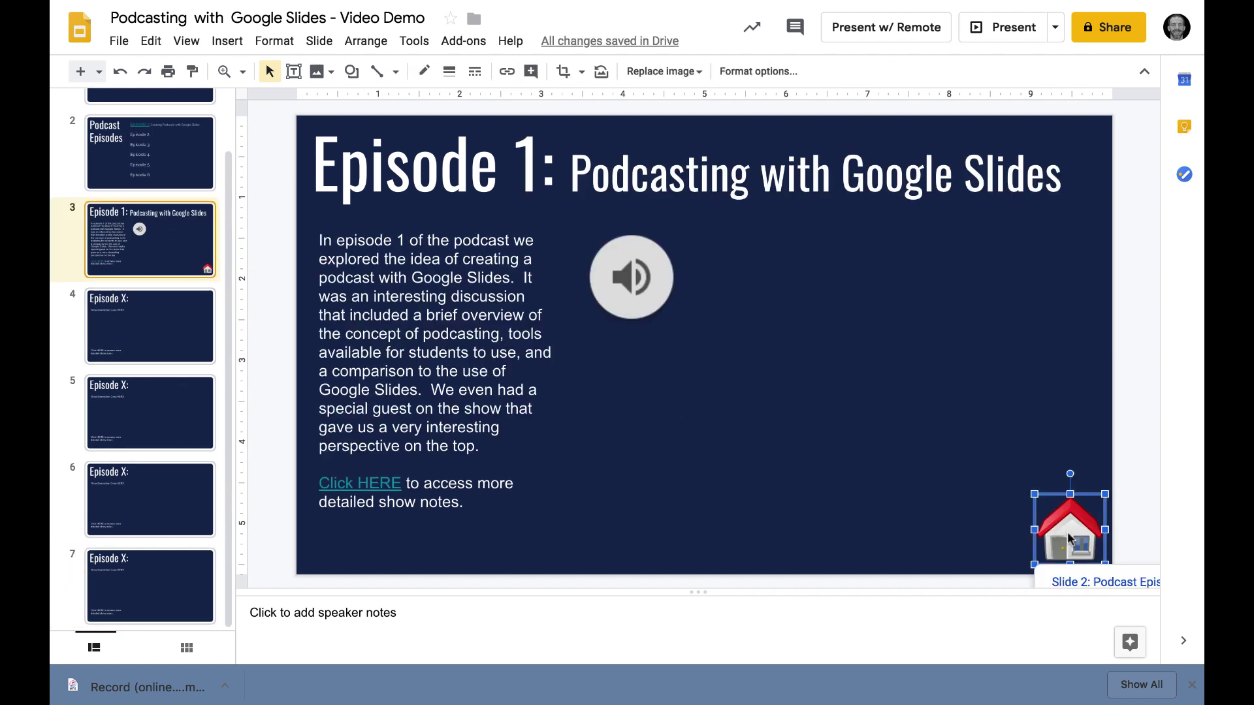
Paste the home icon onto slides 4, 5, 6 and 7.
left_click(169, 315)
key("ctrl+v")
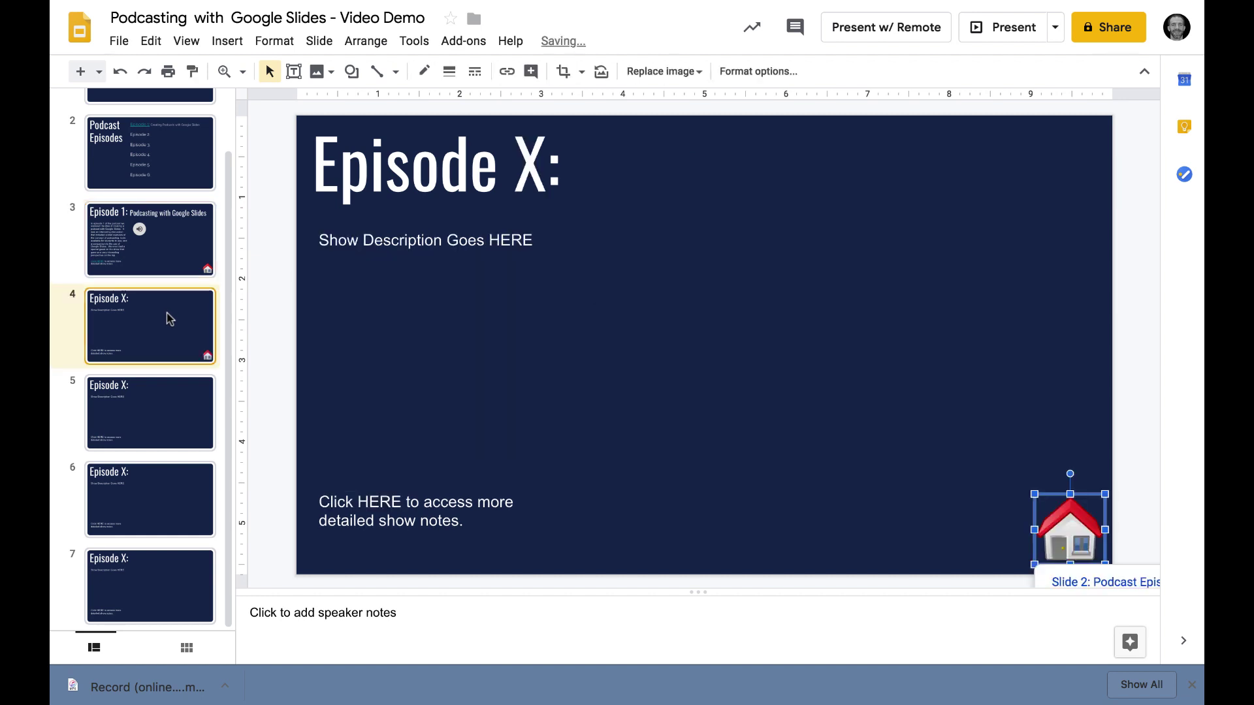
left_click(169, 402)
key("ctrl+v")
left_click(172, 495)
key("ctrl+v")
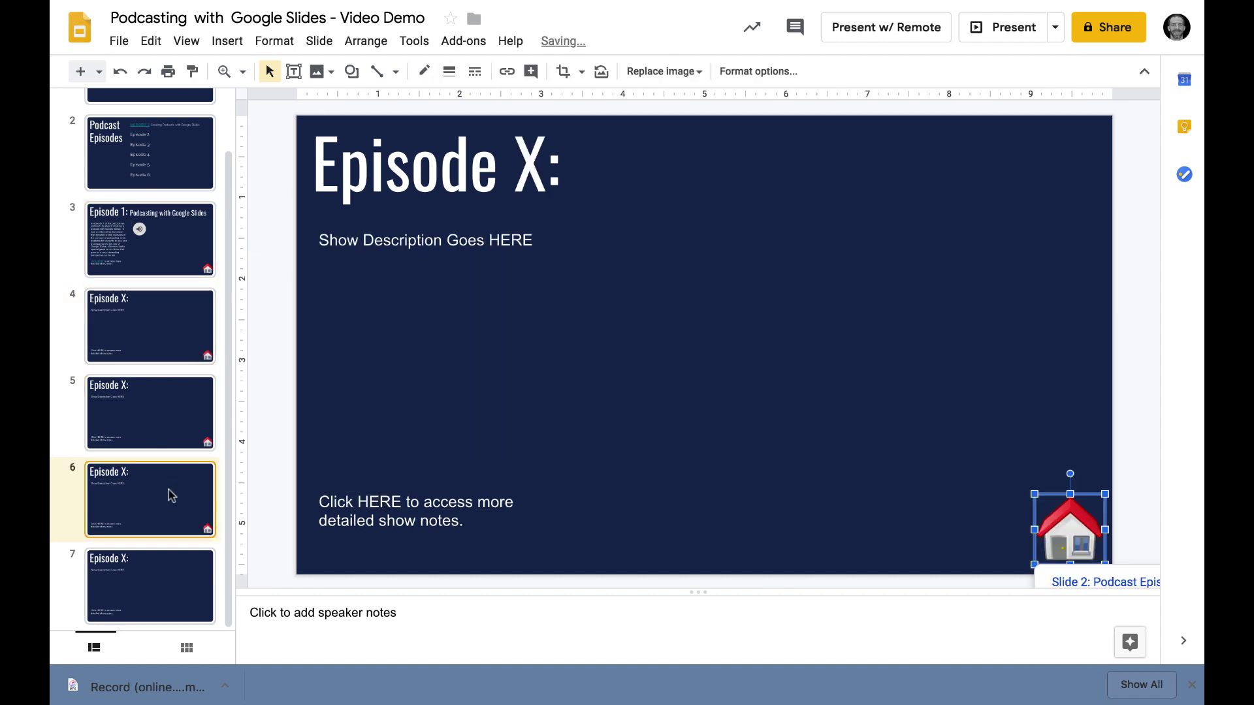
left_click(174, 603)
key("ctrl+v")
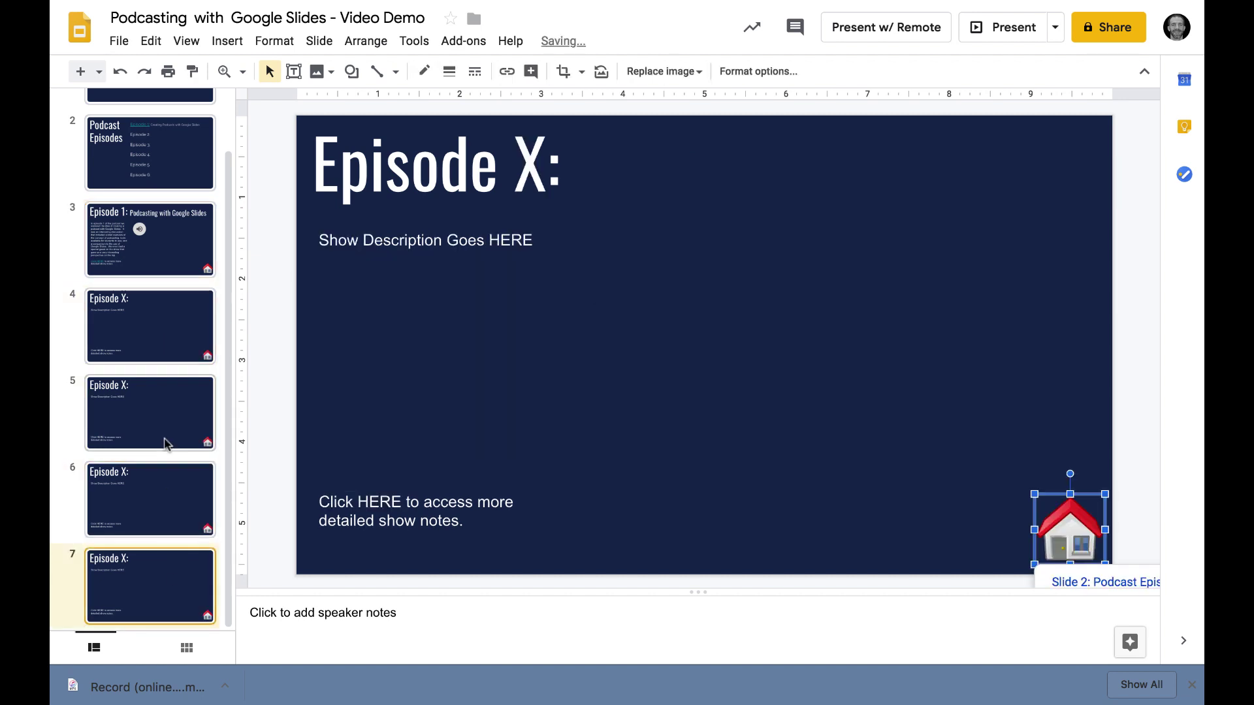
scroll(168, 440, "up", 2)
Link the 'Episode 2' text on the Podcast Episodes slide to Slide 4: Episode X.
left_click(162, 241)
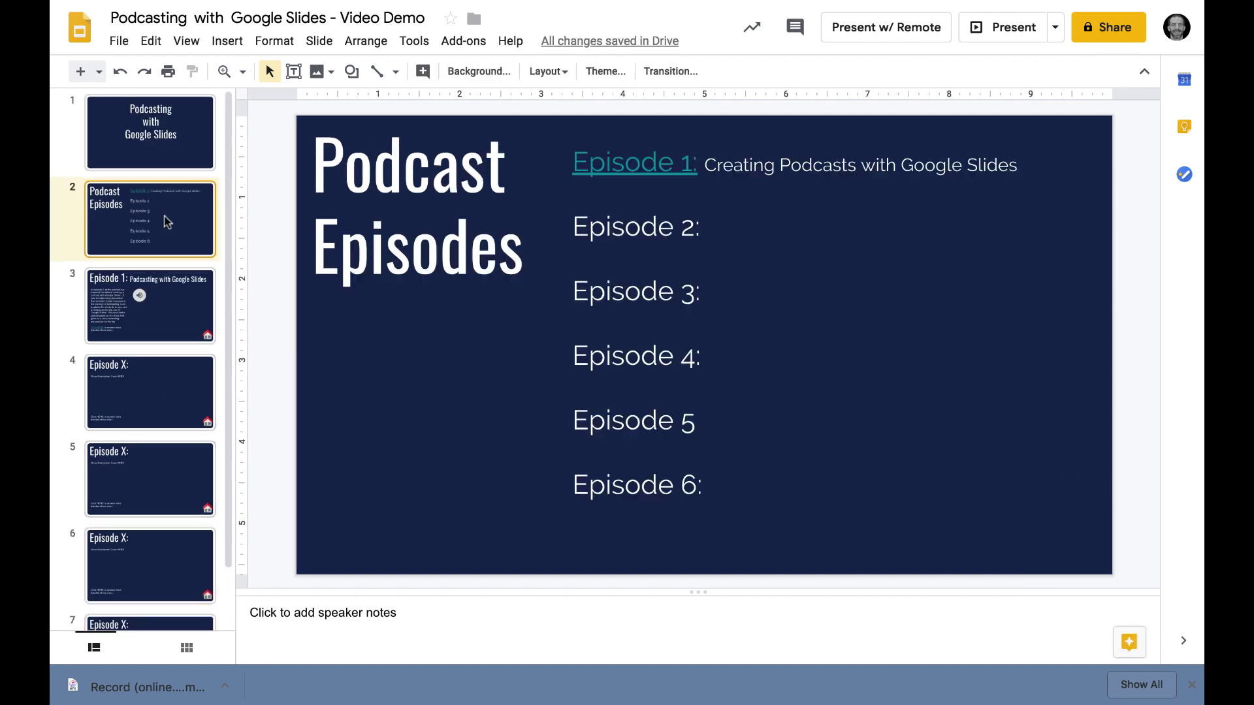
left_click(642, 228)
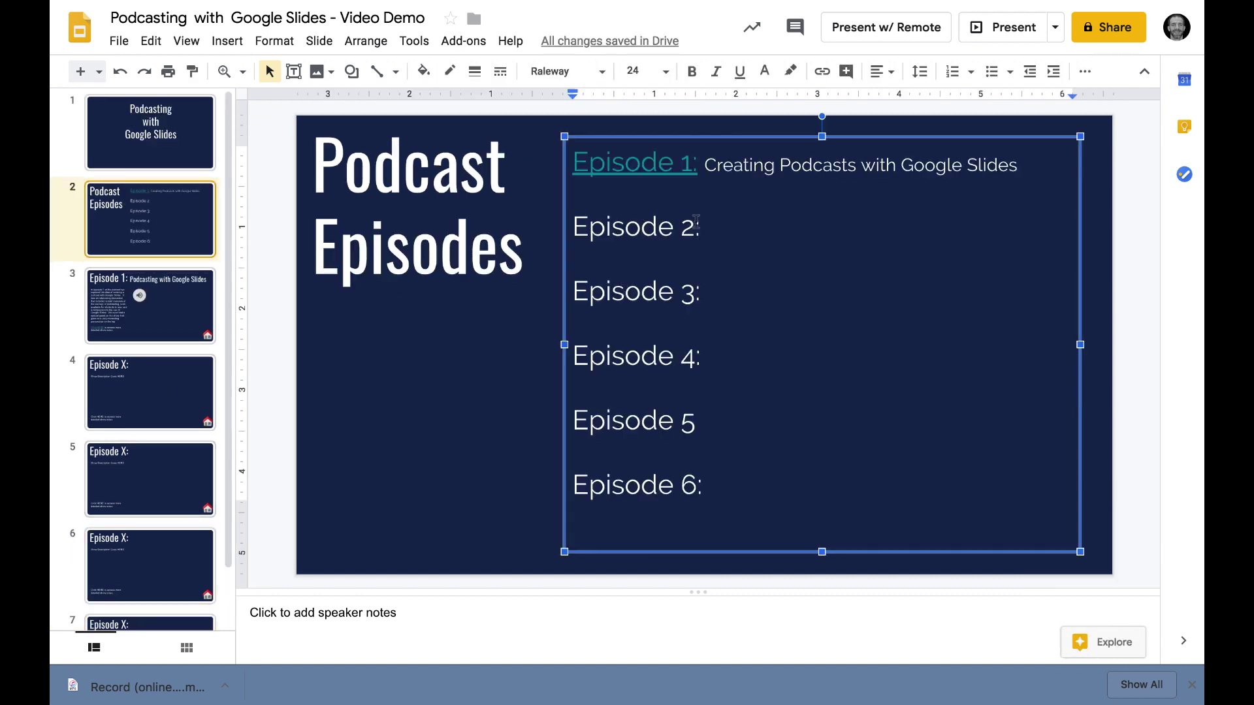
left_click_drag(695, 226, 573, 220)
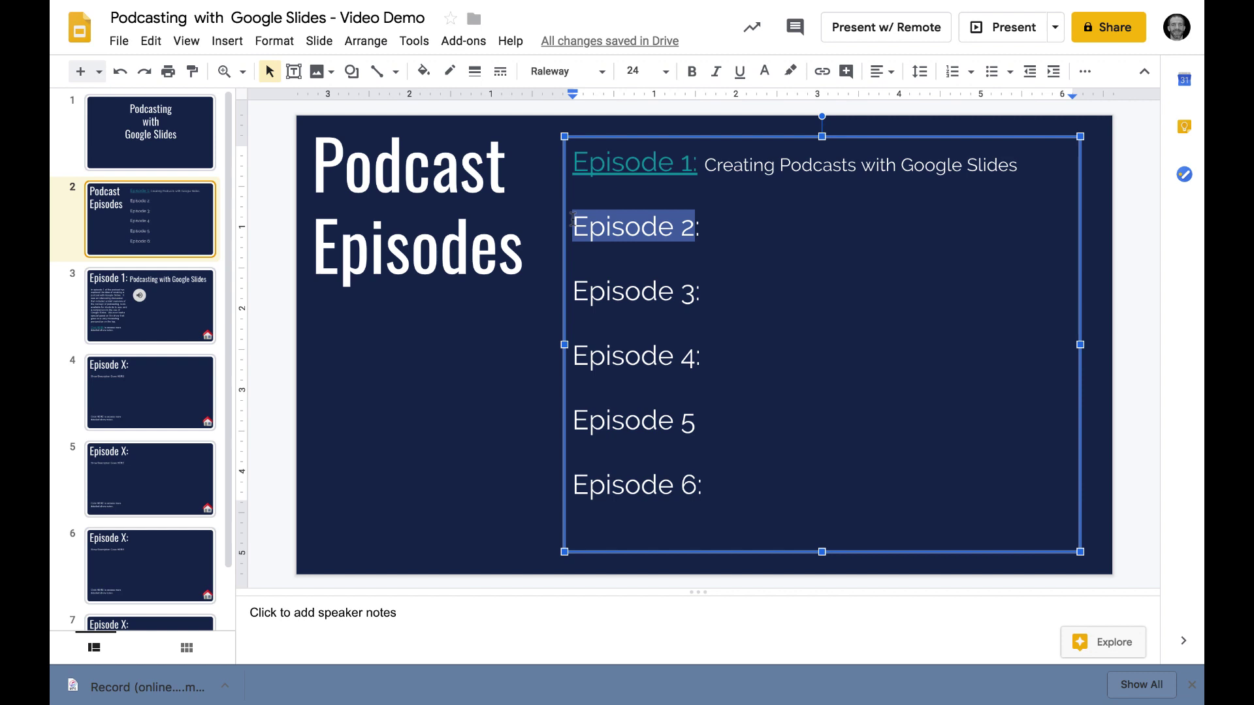
left_click(823, 72)
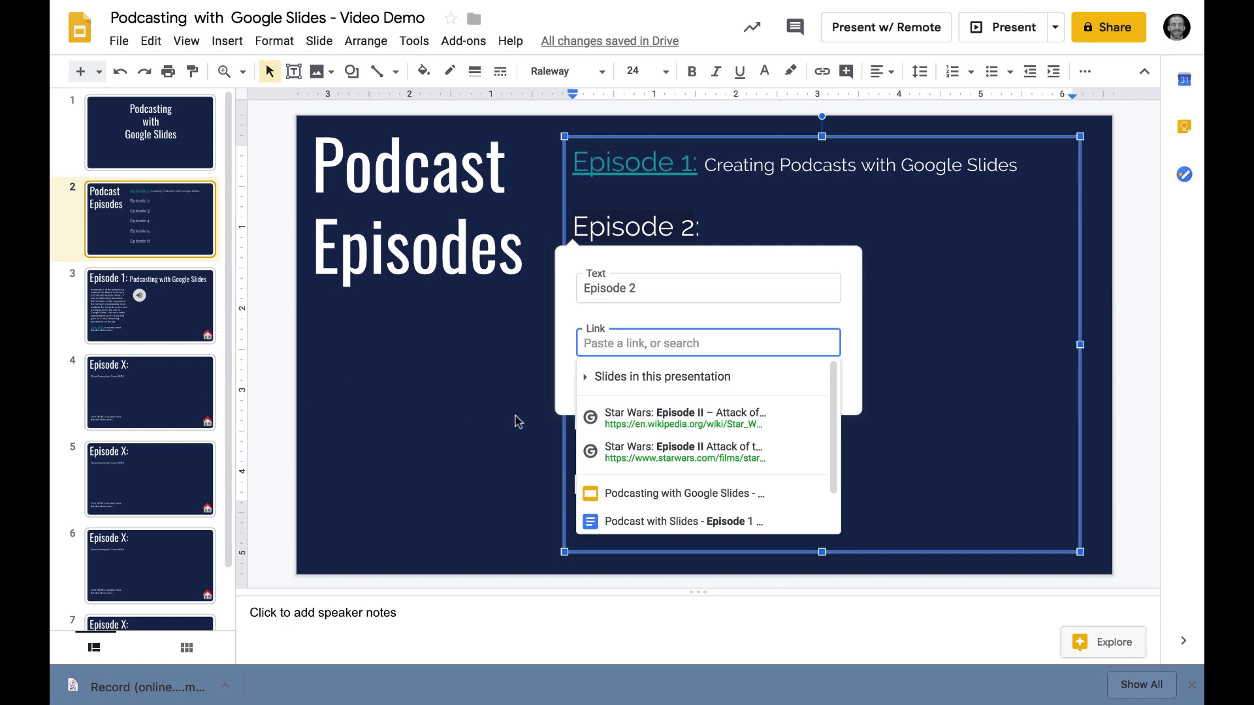
left_click(585, 374)
scroll(664, 403, "down", 3)
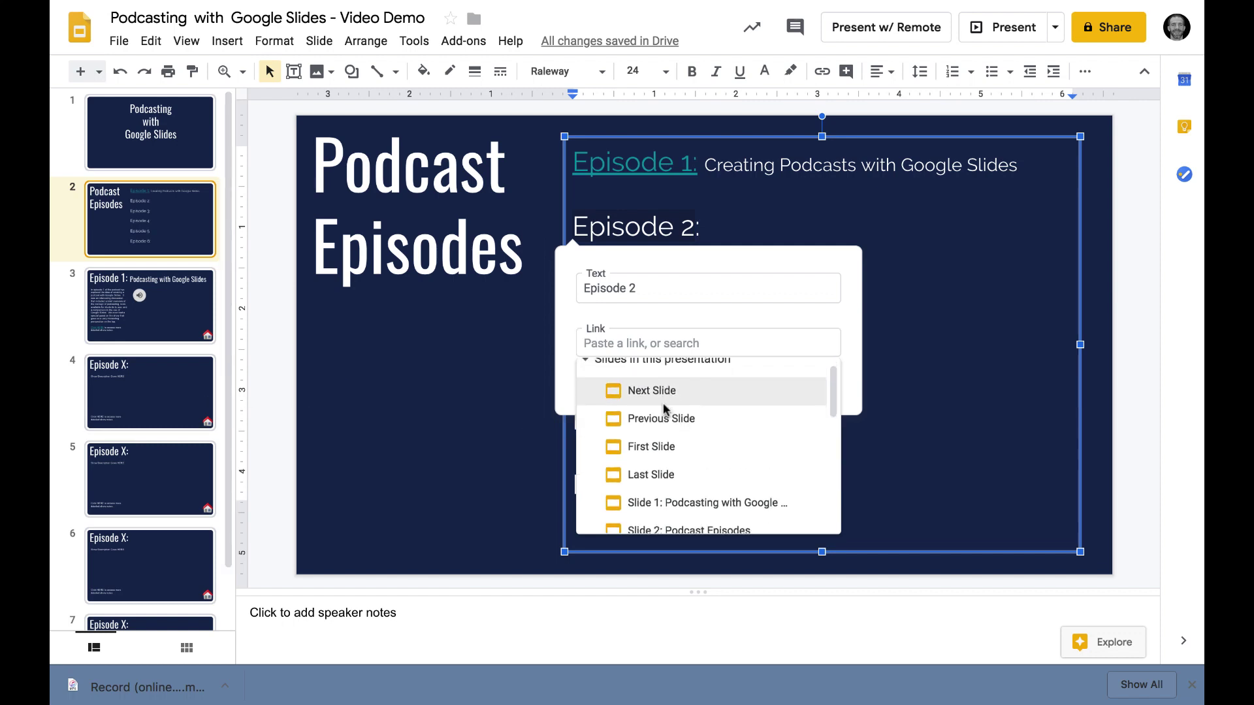
left_click(667, 432)
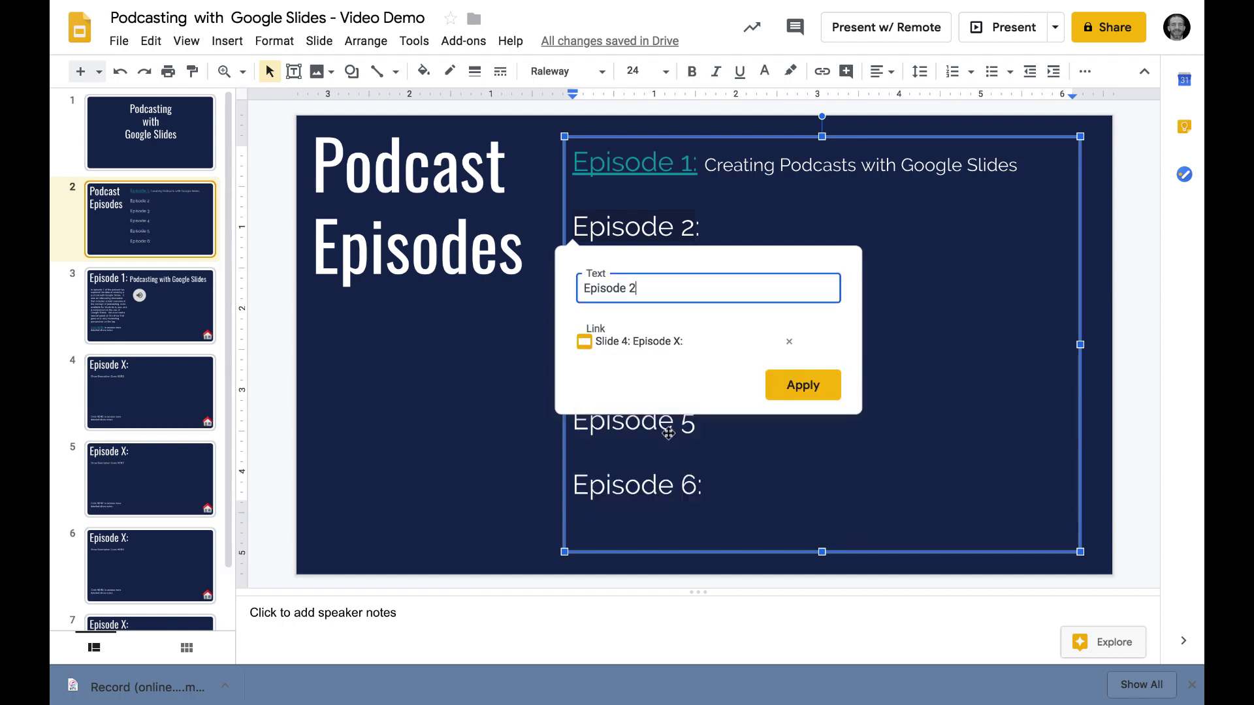
left_click(803, 385)
left_click(499, 356)
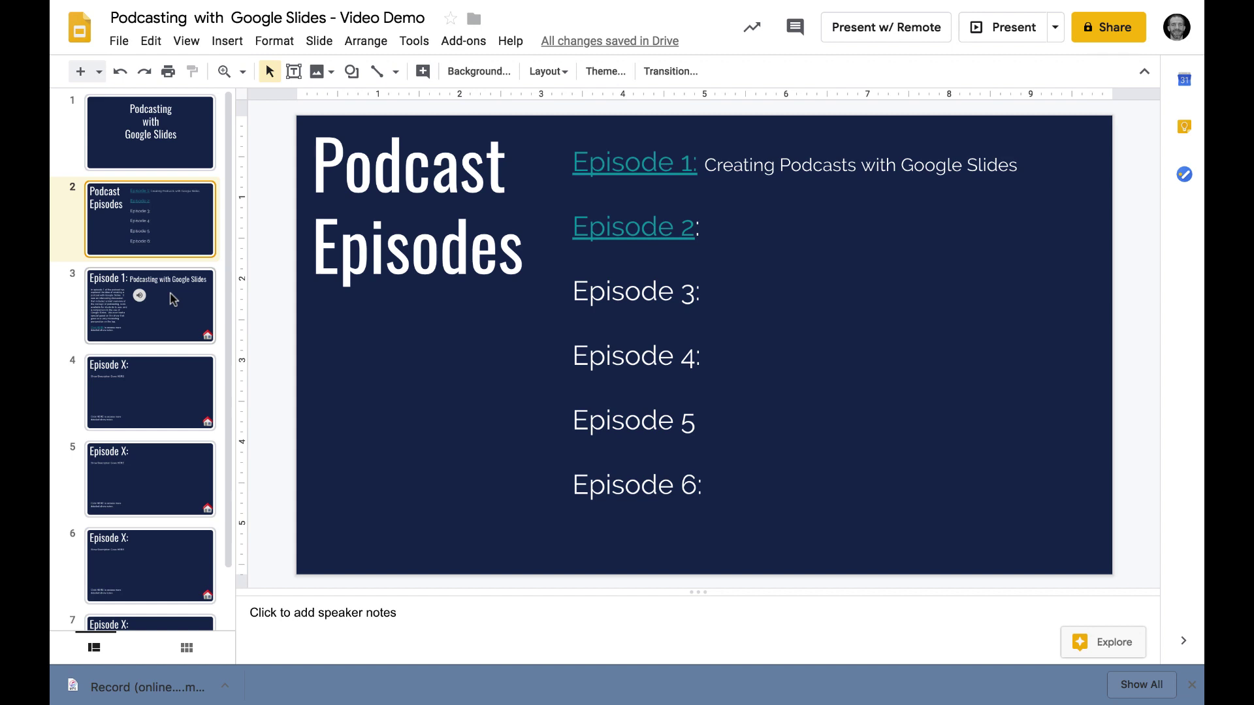
From the title slide, publish the deck to the web and select the generated public link.
left_click(152, 139)
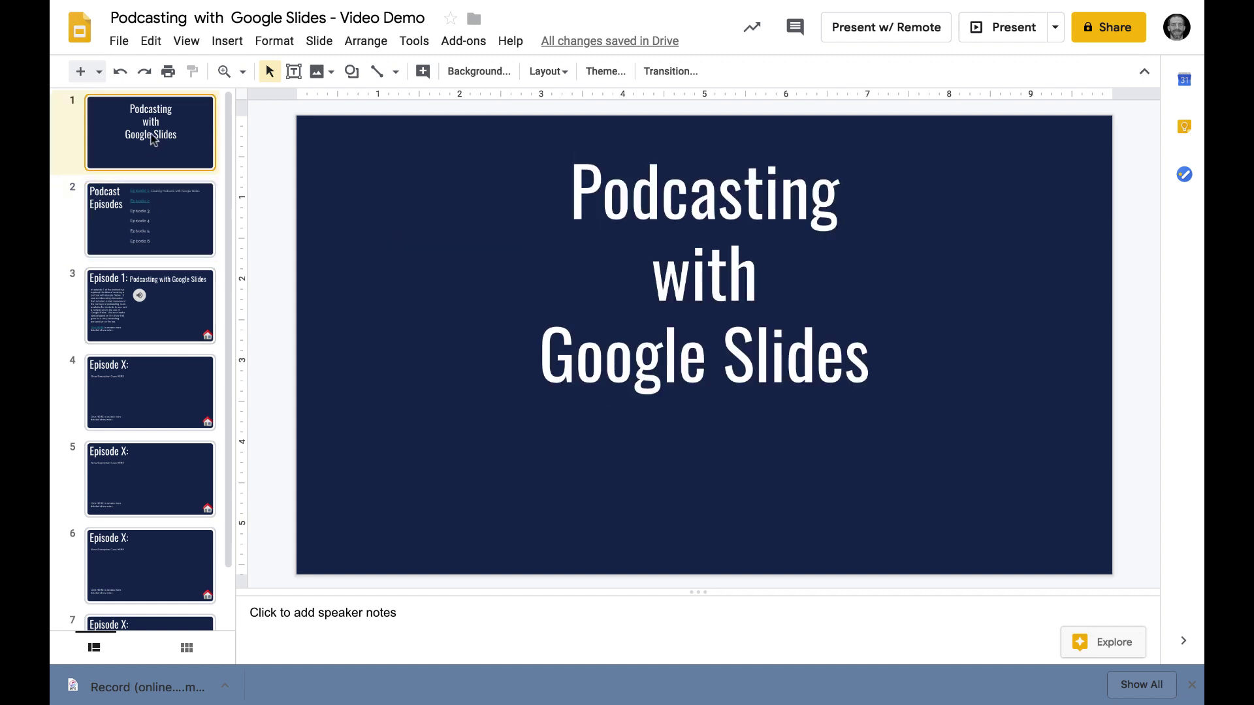
left_click(119, 42)
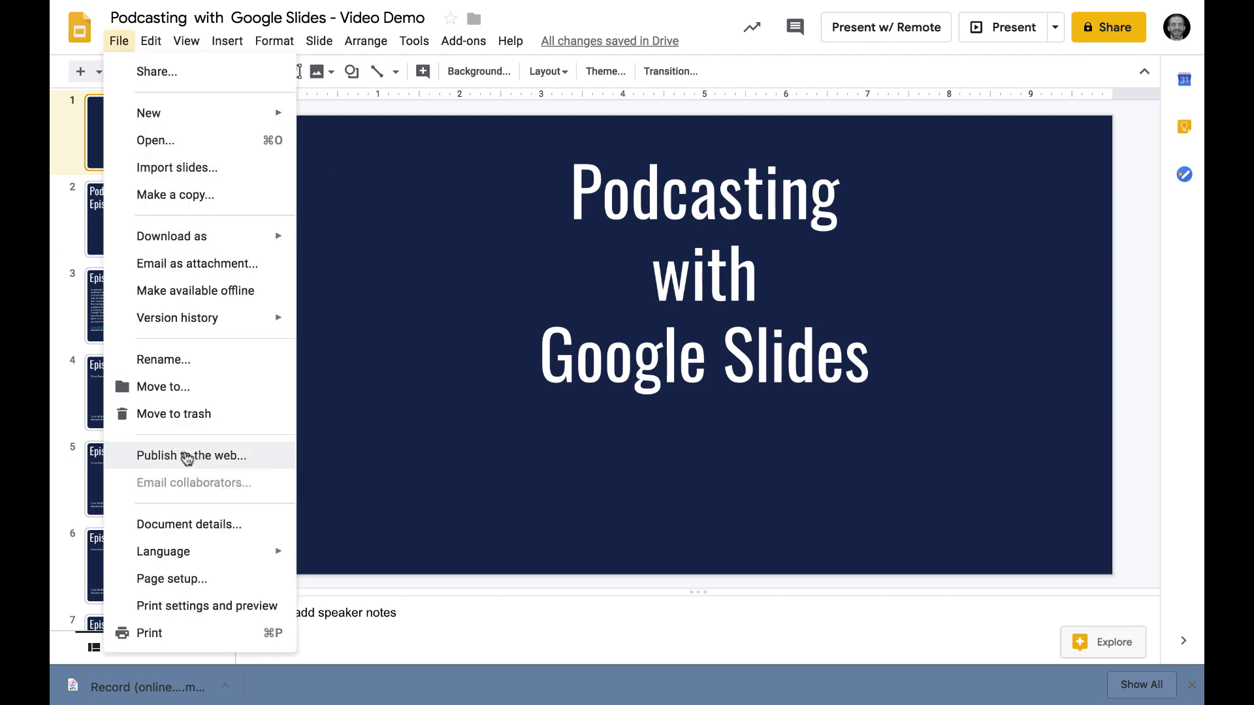
left_click(188, 457)
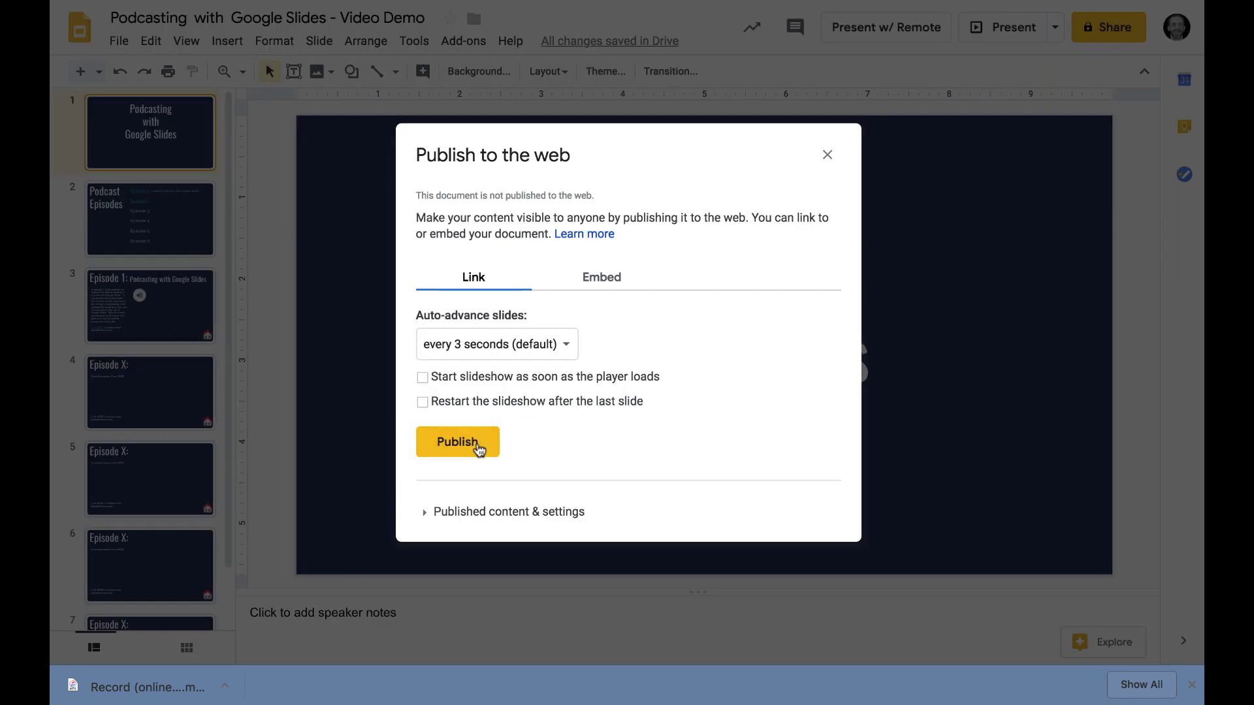
left_click(473, 444)
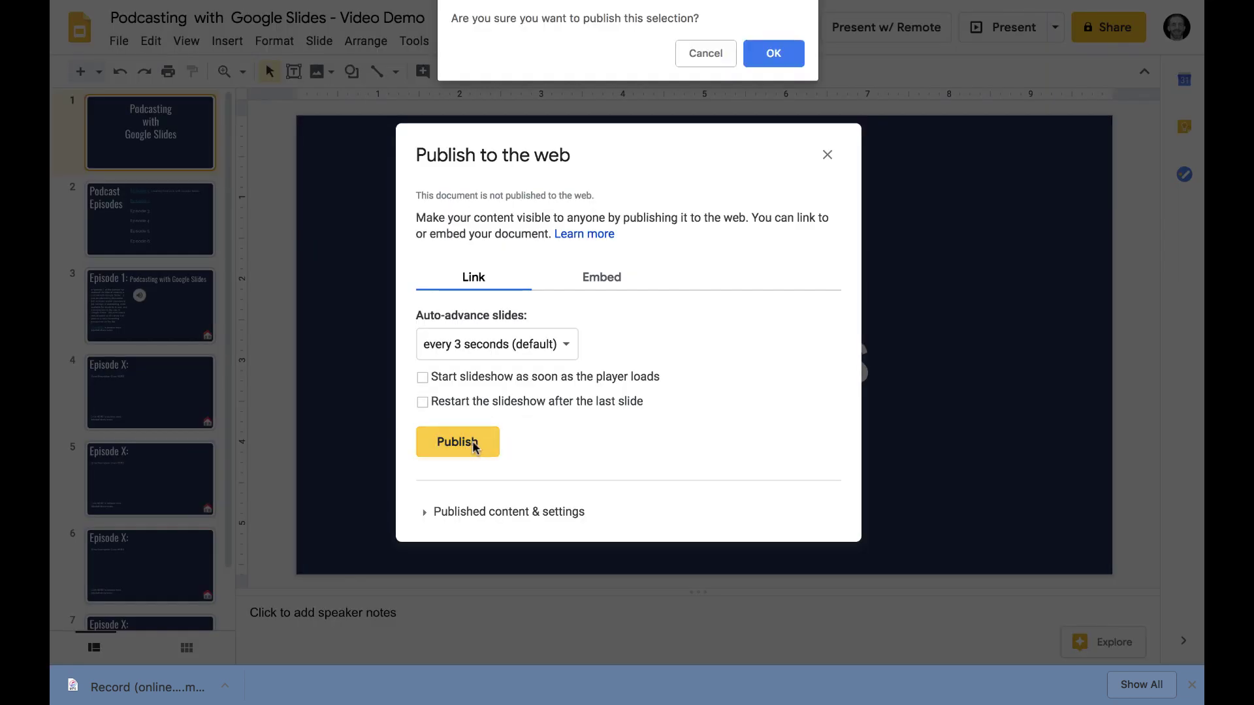
left_click(776, 60)
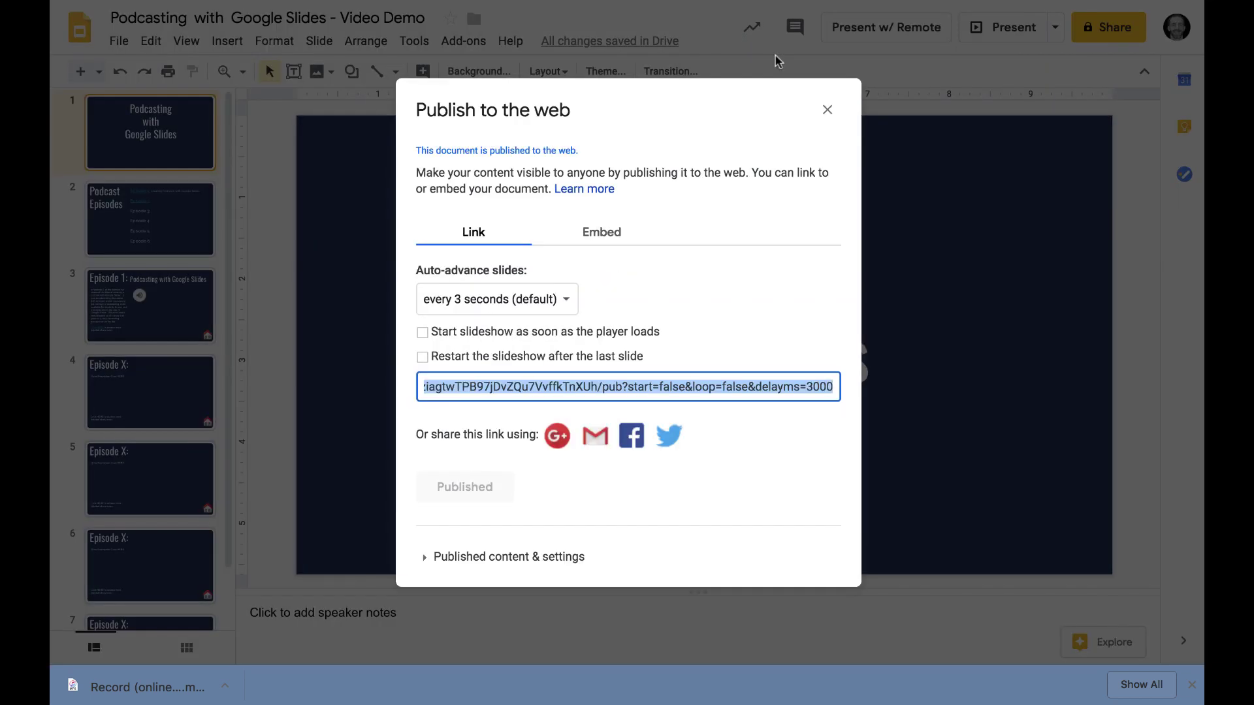
left_click(580, 381)
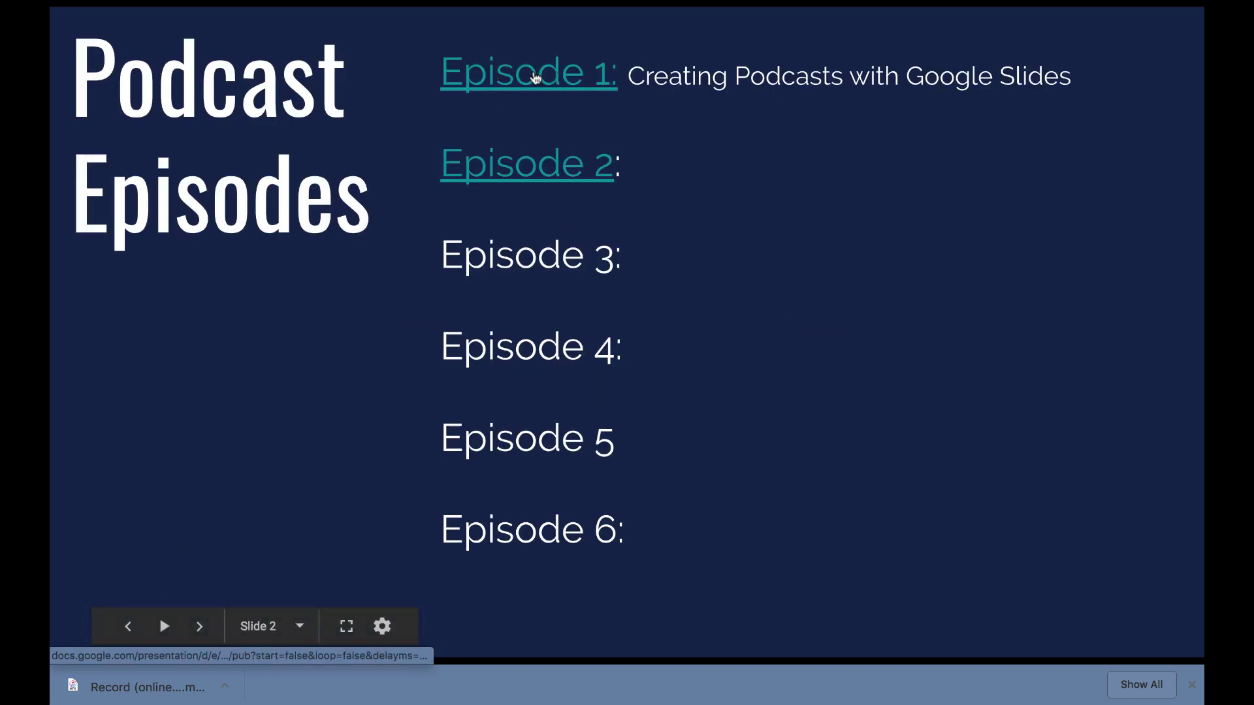
left_click(531, 85)
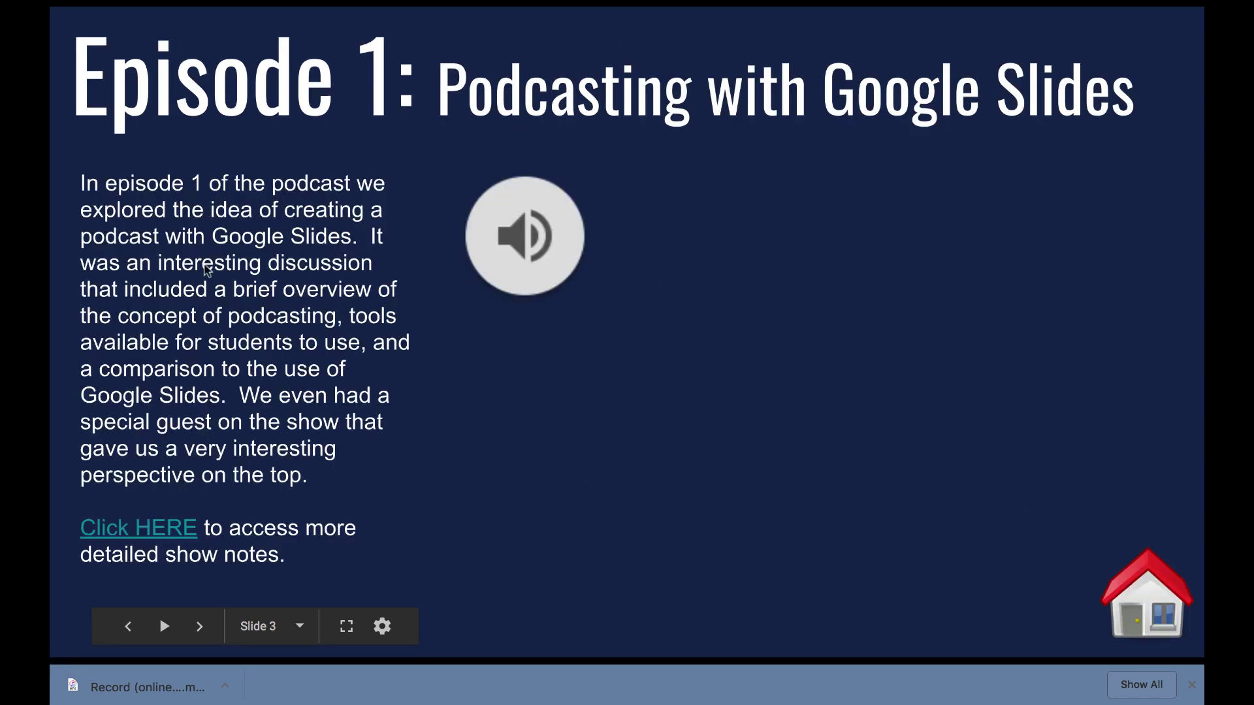
mouse_move(472, 244)
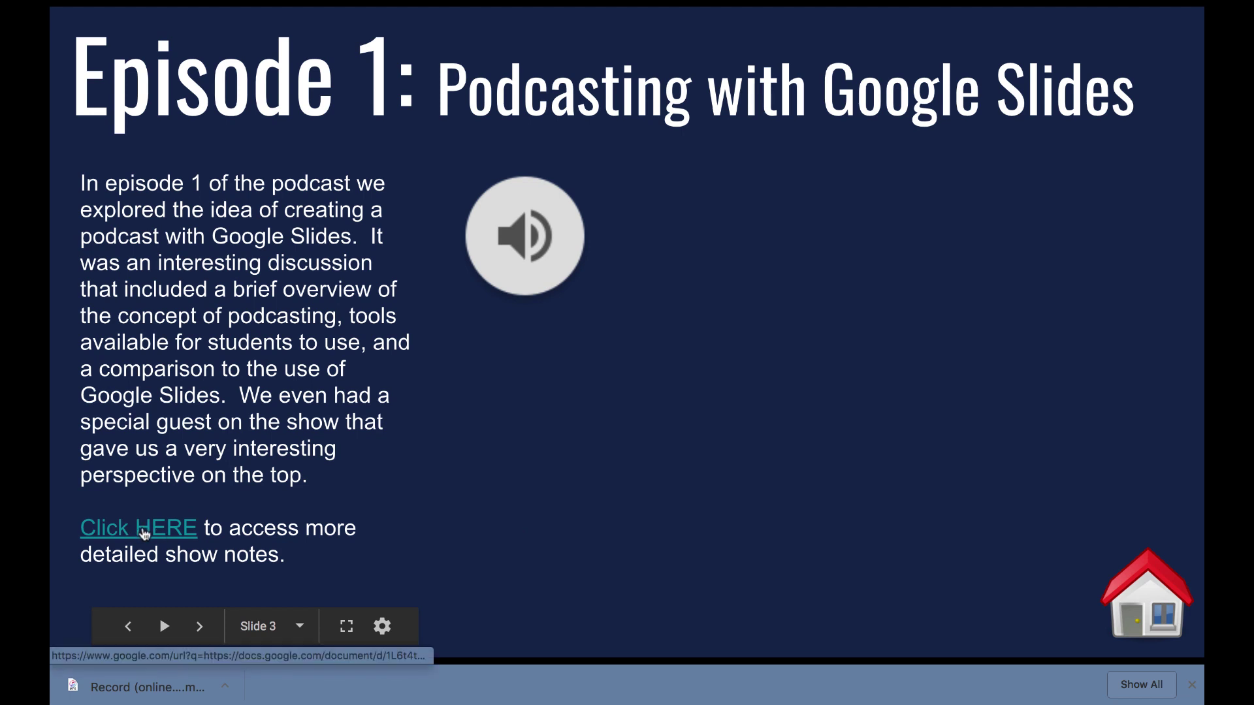
left_click(144, 532)
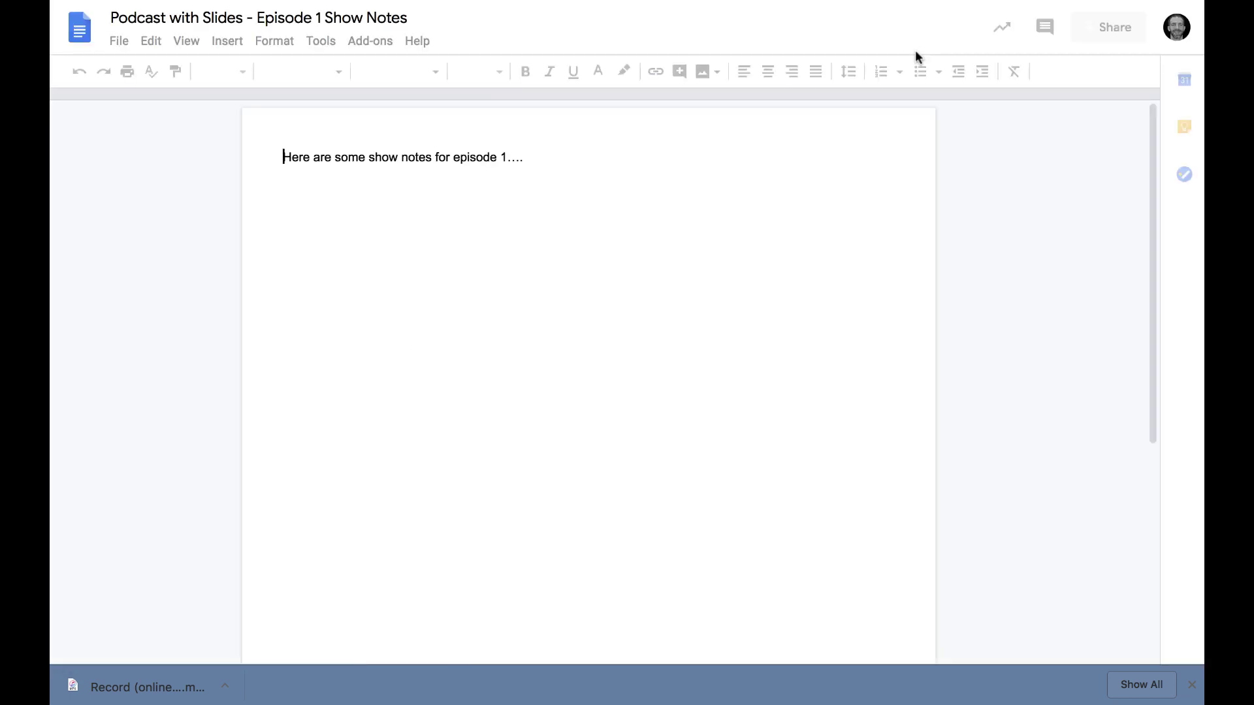
key("ctrl+w")
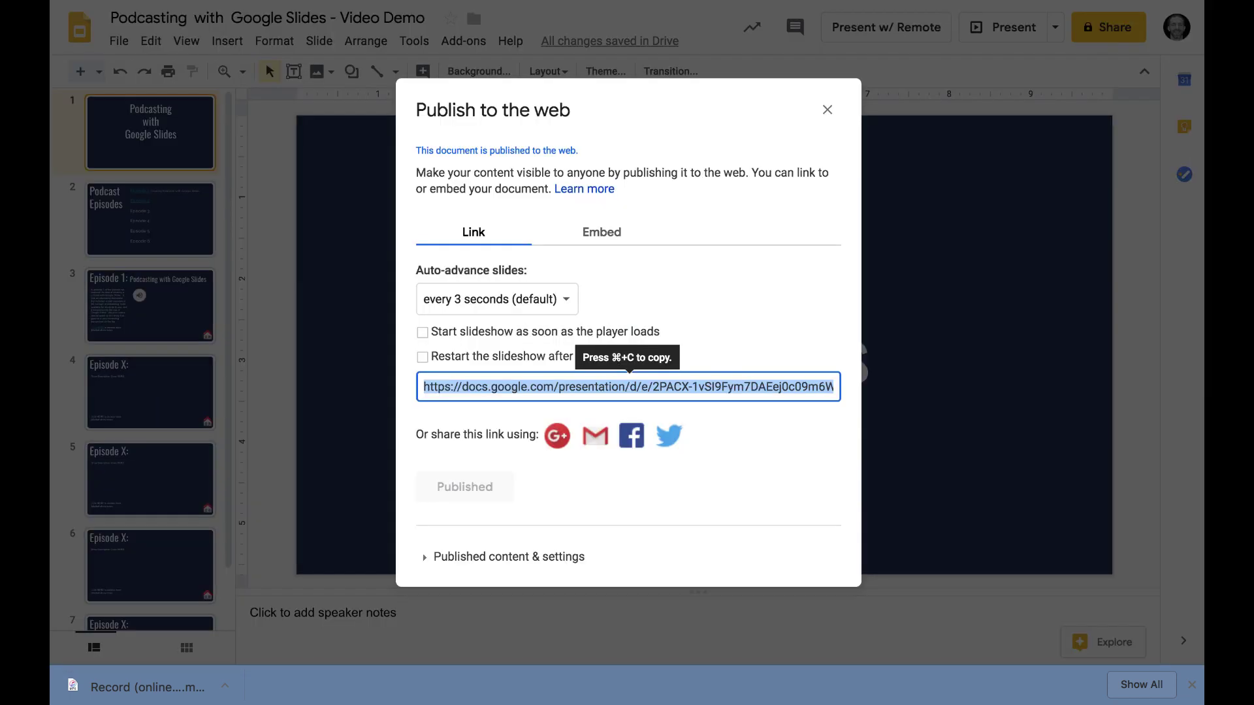
Close the Publish dialog, confirm link sharing stays Off – Specific people, then return to the title slide.
left_click(824, 108)
left_click(175, 330)
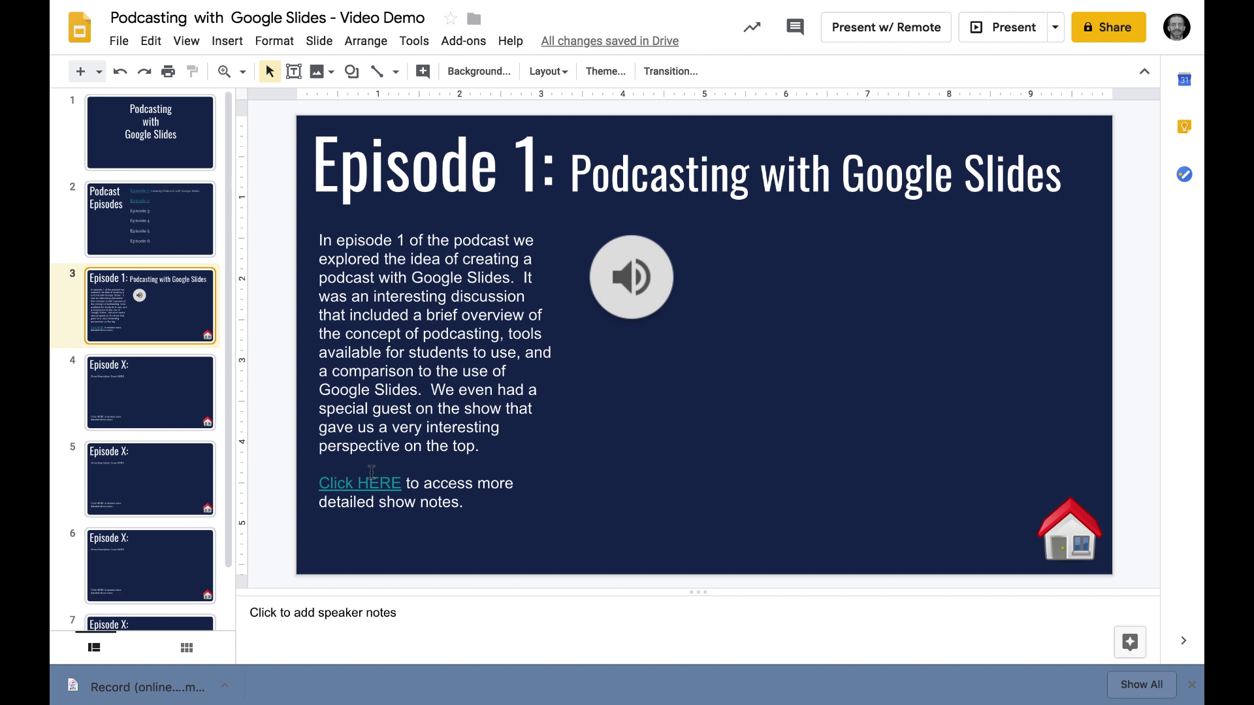
left_click(1114, 31)
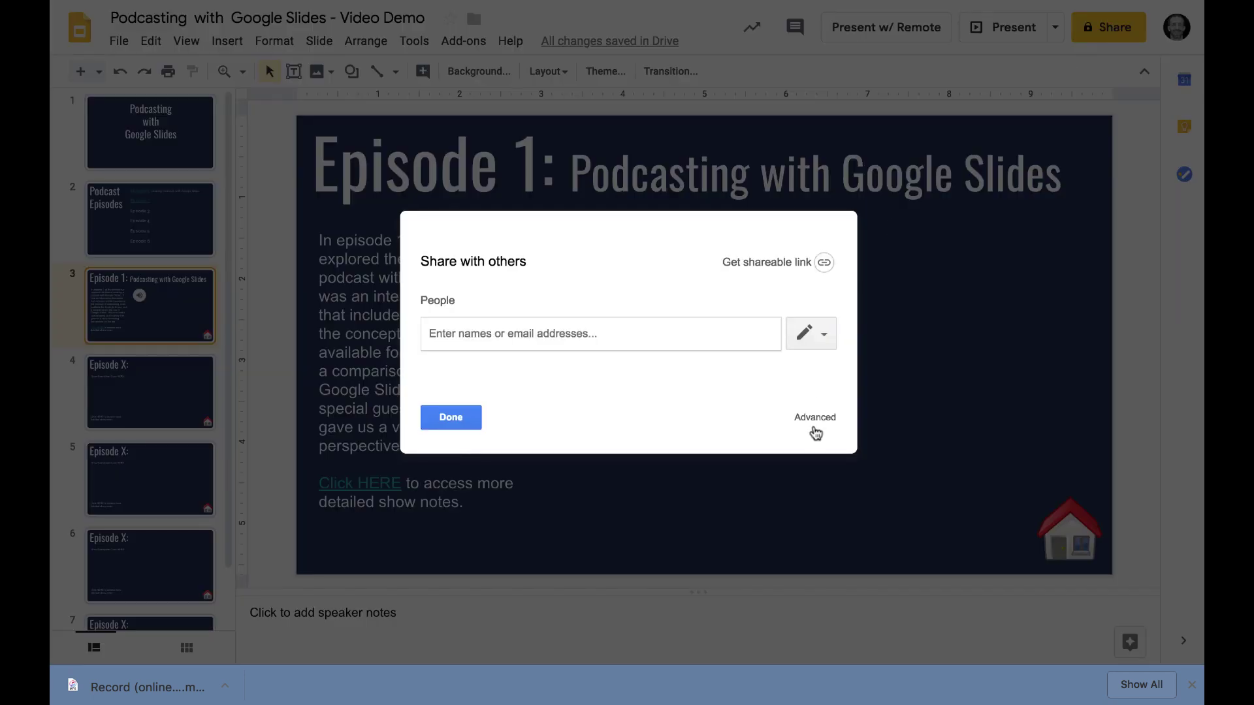
left_click(814, 423)
left_click(797, 246)
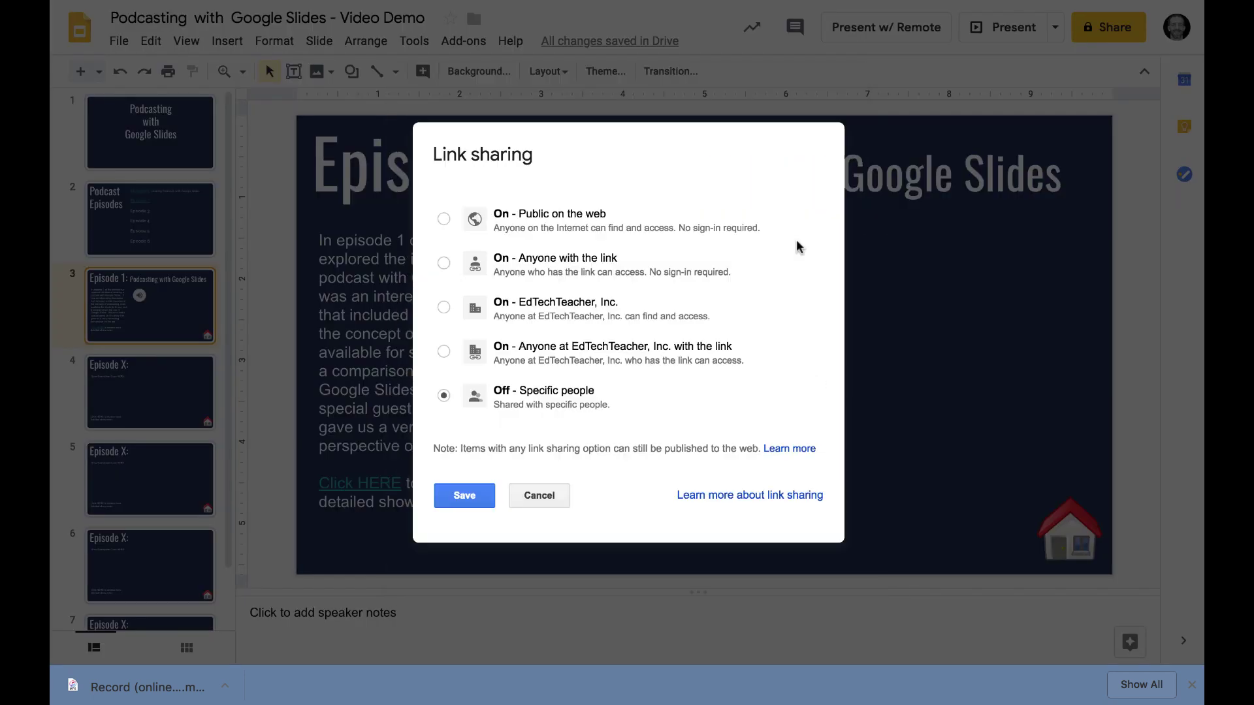
left_click(537, 496)
left_click(442, 557)
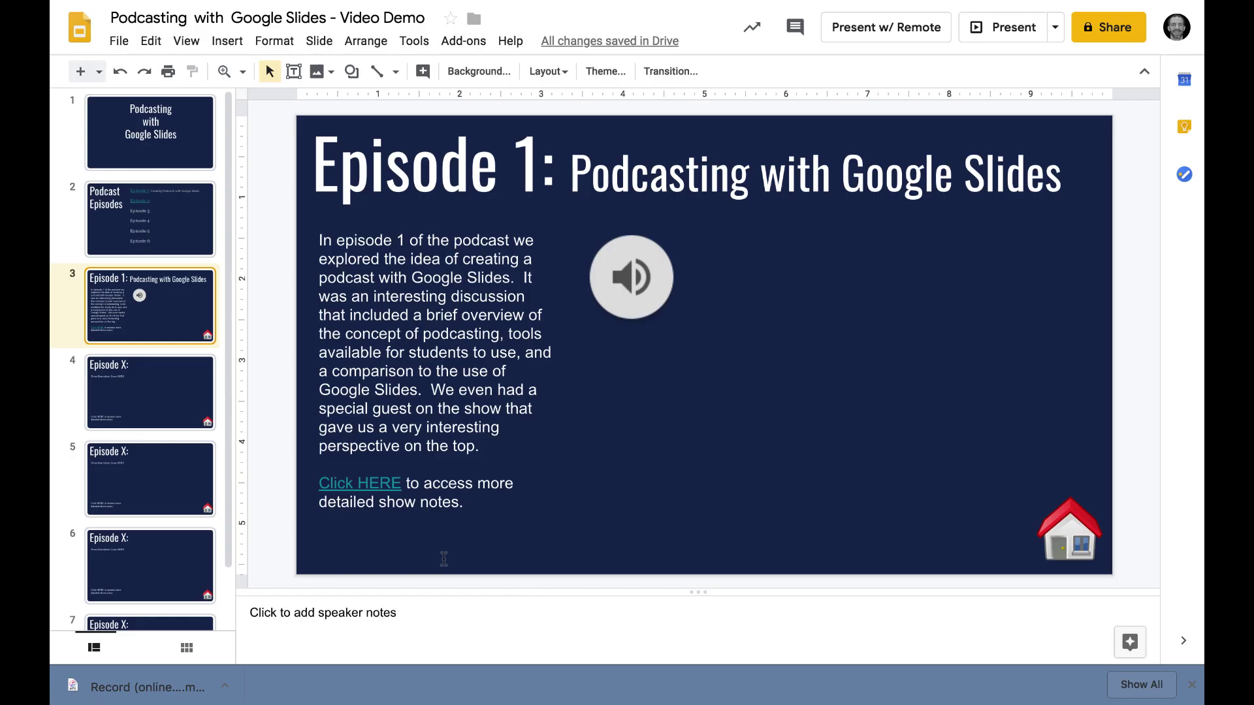
left_click(160, 128)
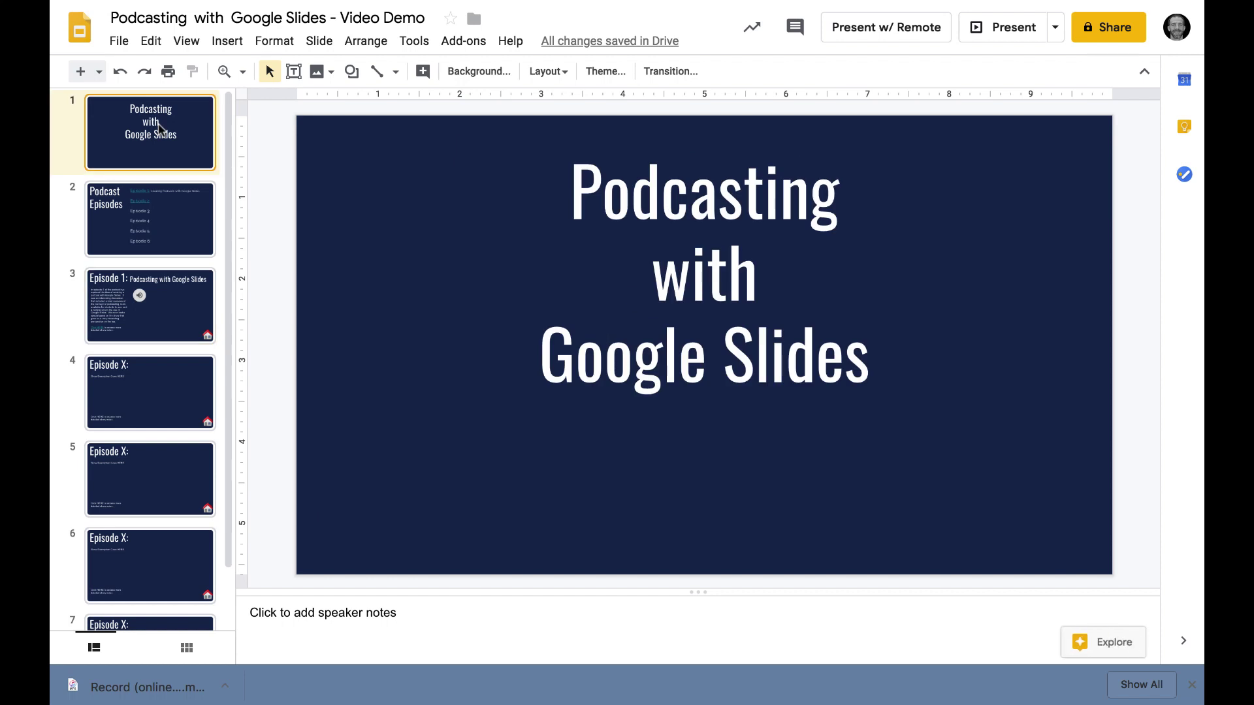